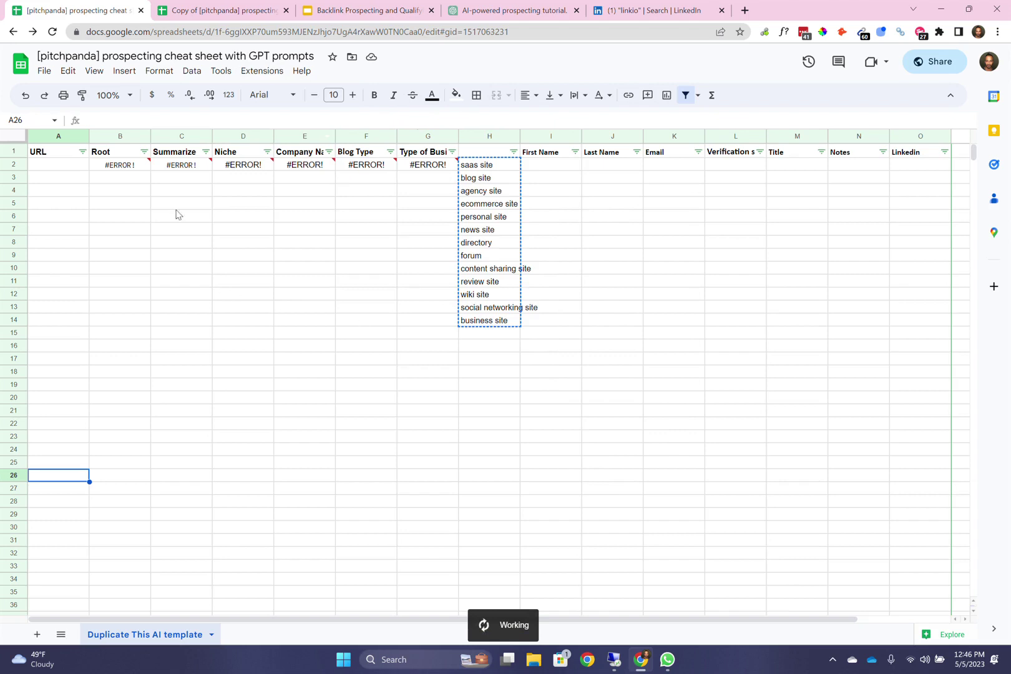
Step: Check the Root cell's error in the template, then examine the example URLs in A2:A20 of the copied prospecting cheat sheet
{"action": "mouse_move", "coordinate": [120, 169]}
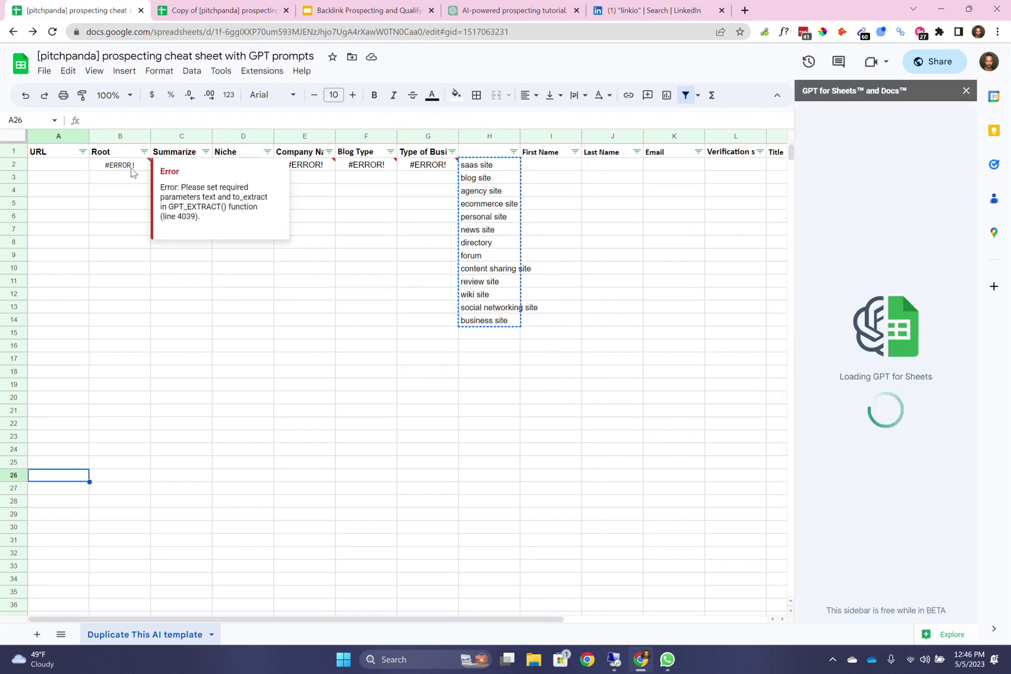
{"action": "left_click", "coordinate": [131, 362]}
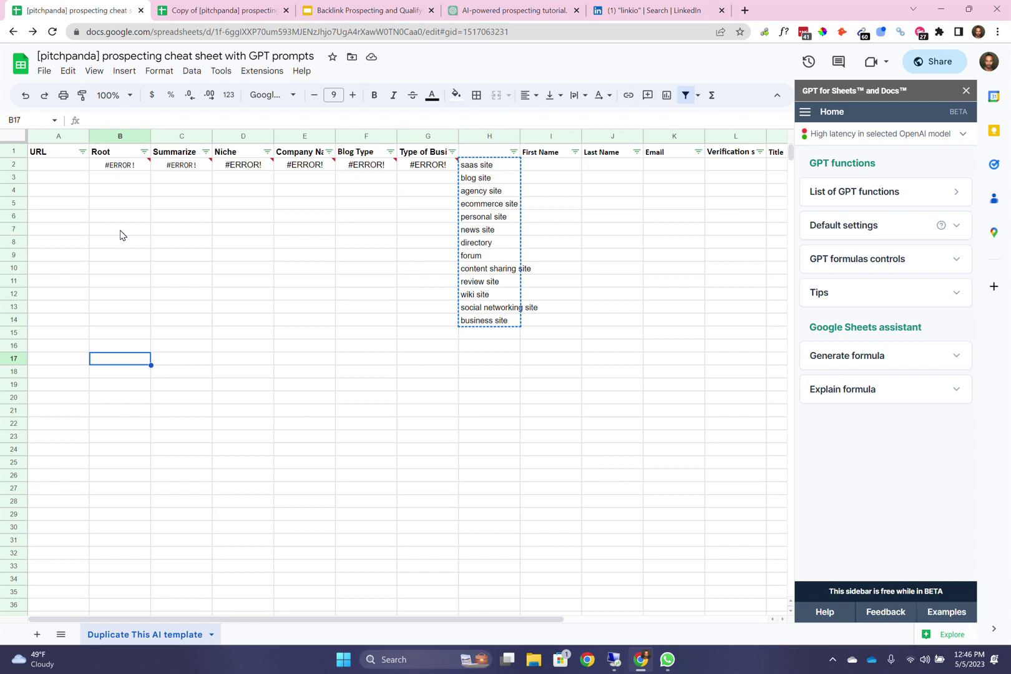
{"action": "left_click", "coordinate": [49, 169]}
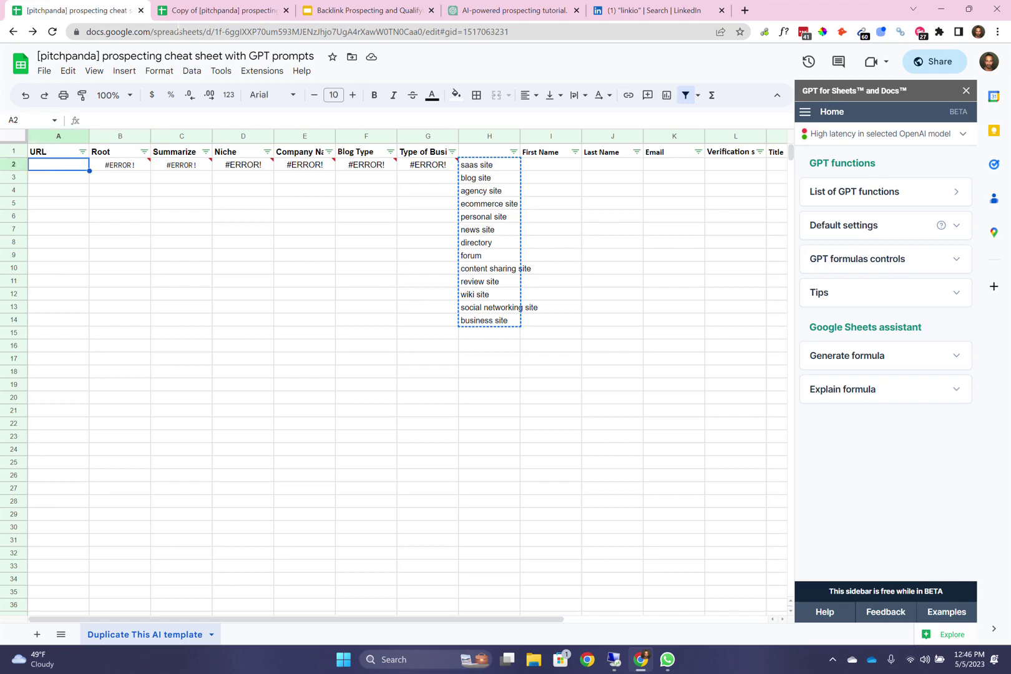
{"action": "left_click", "coordinate": [199, 13]}
{"action": "left_click_drag", "start_coordinate": [153, 166], "coordinate": [169, 427]}
{"action": "mouse_move", "coordinate": [169, 427]}
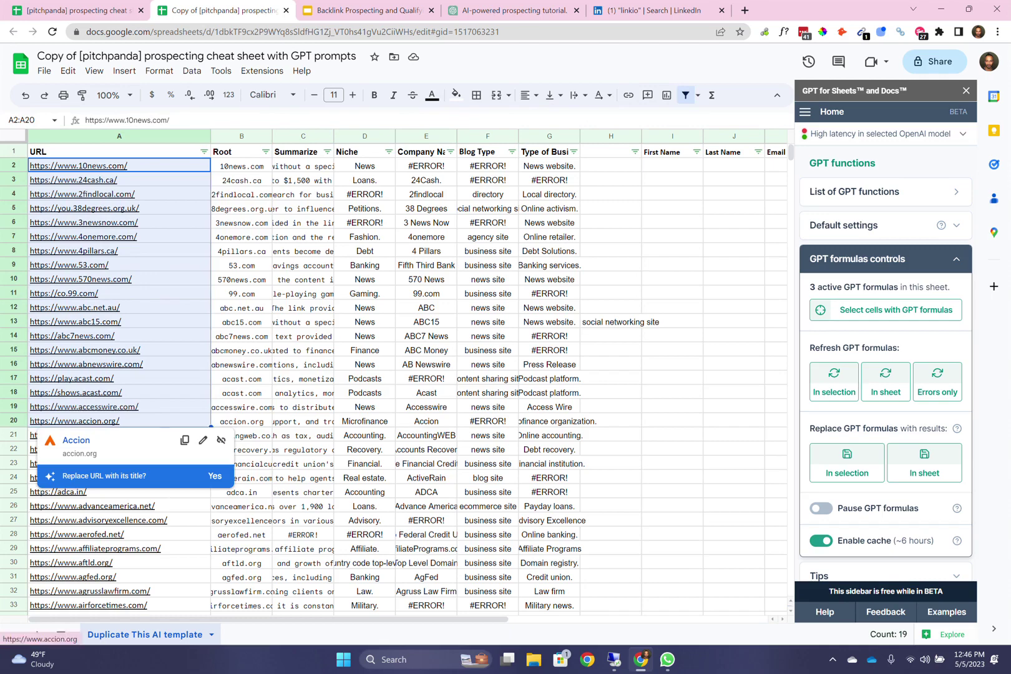
{"action": "left_click", "coordinate": [166, 548]}
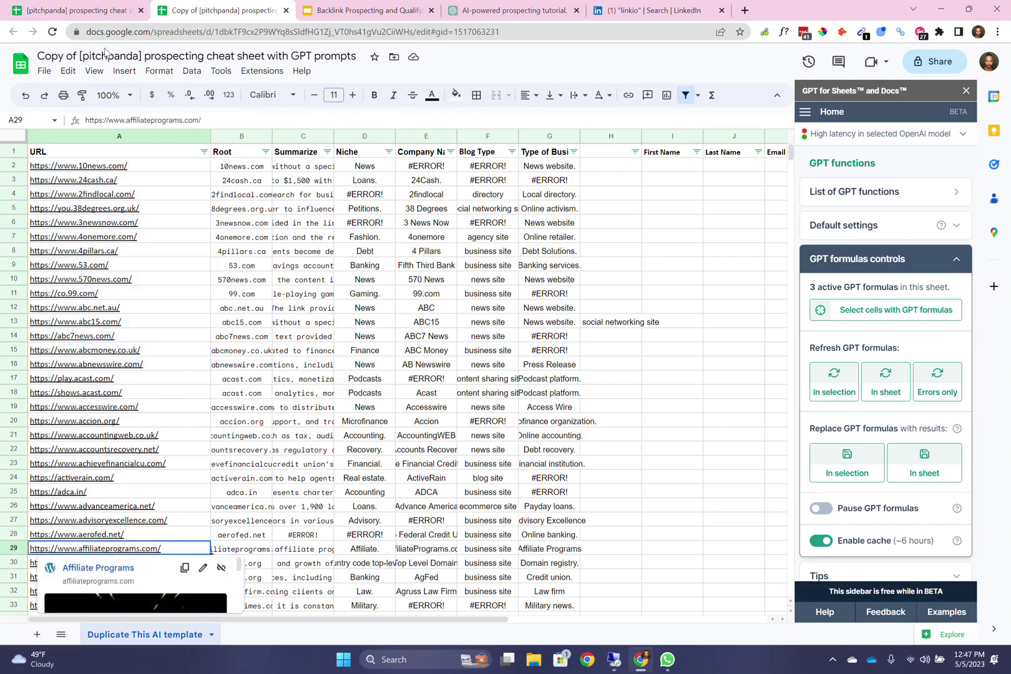
Step: Return to the original prospecting cheat sheet and inspect the row 2 formulas in the Root and Summarize columns
{"action": "key", "text": "ctrl+Page_Up"}
{"action": "left_click", "coordinate": [120, 169]}
{"action": "double_click", "coordinate": [120, 172]}
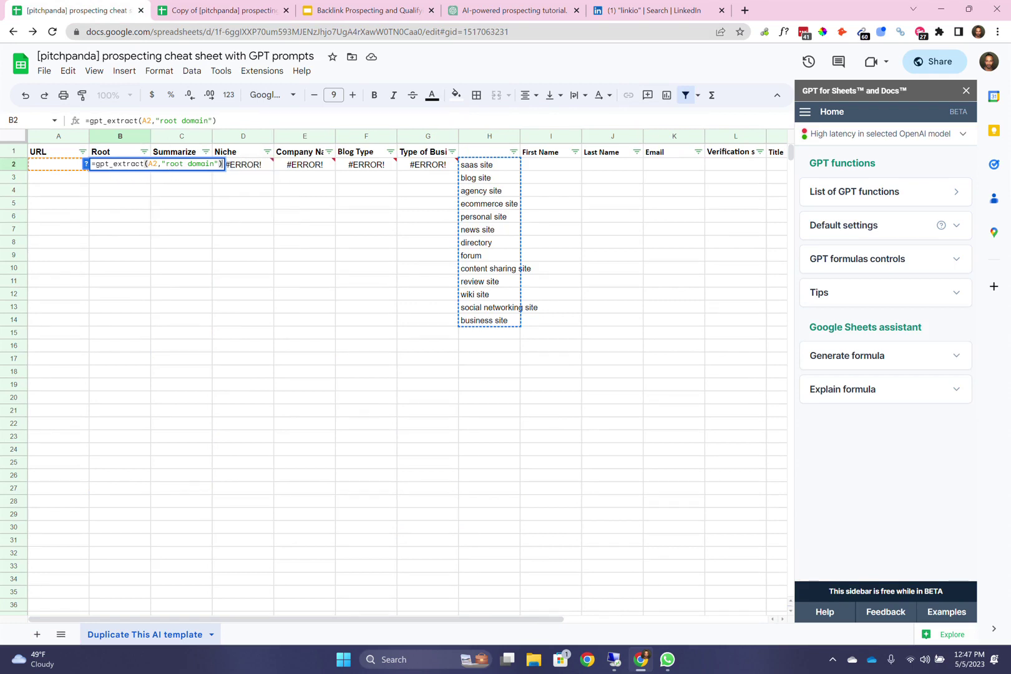
{"action": "left_click", "coordinate": [192, 190]}
{"action": "left_click", "coordinate": [188, 169]}
{"action": "double_click", "coordinate": [189, 167]}
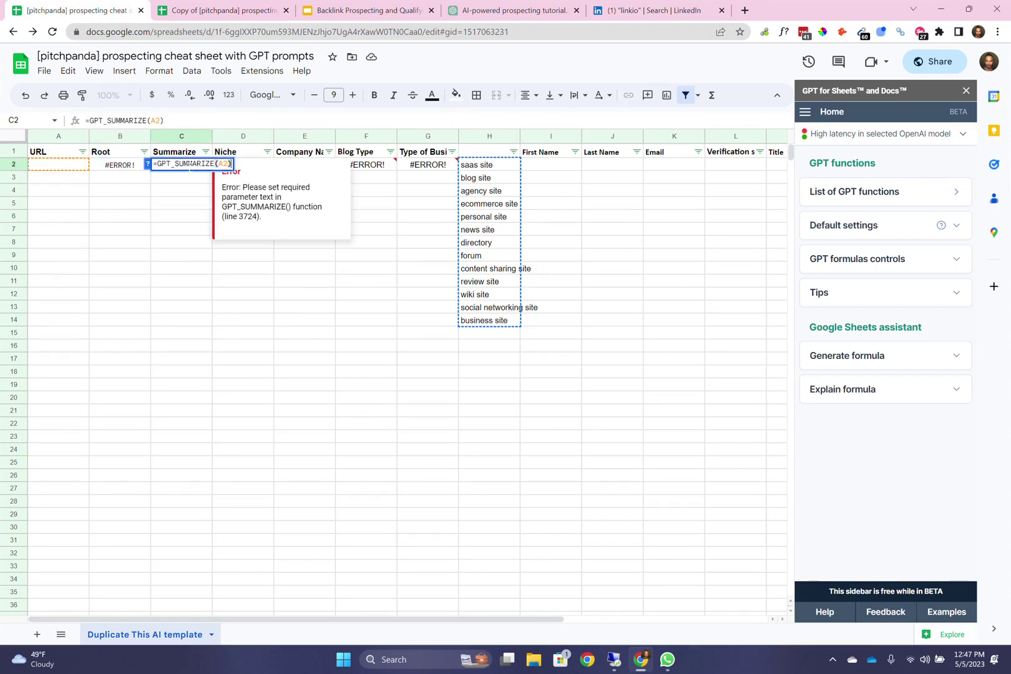
{"action": "left_click", "coordinate": [184, 205]}
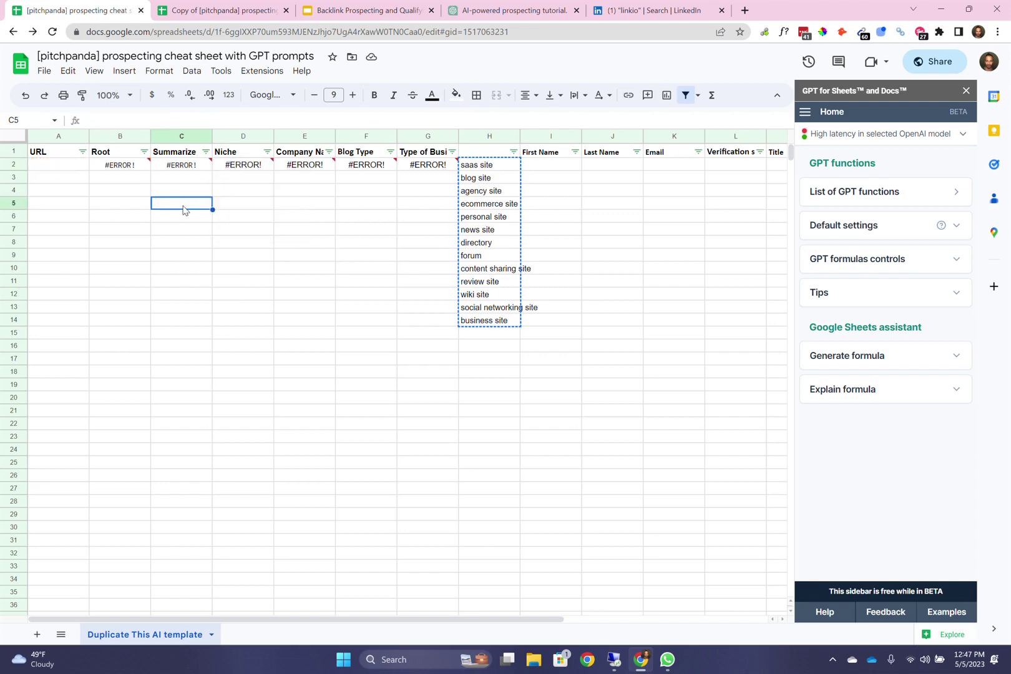
Step: Inspect the GPT_EXTRACT prompts in row 2 of the Niche and Company Name columns, leaving both formulas as they are
{"action": "left_click", "coordinate": [235, 166]}
{"action": "double_click", "coordinate": [235, 166]}
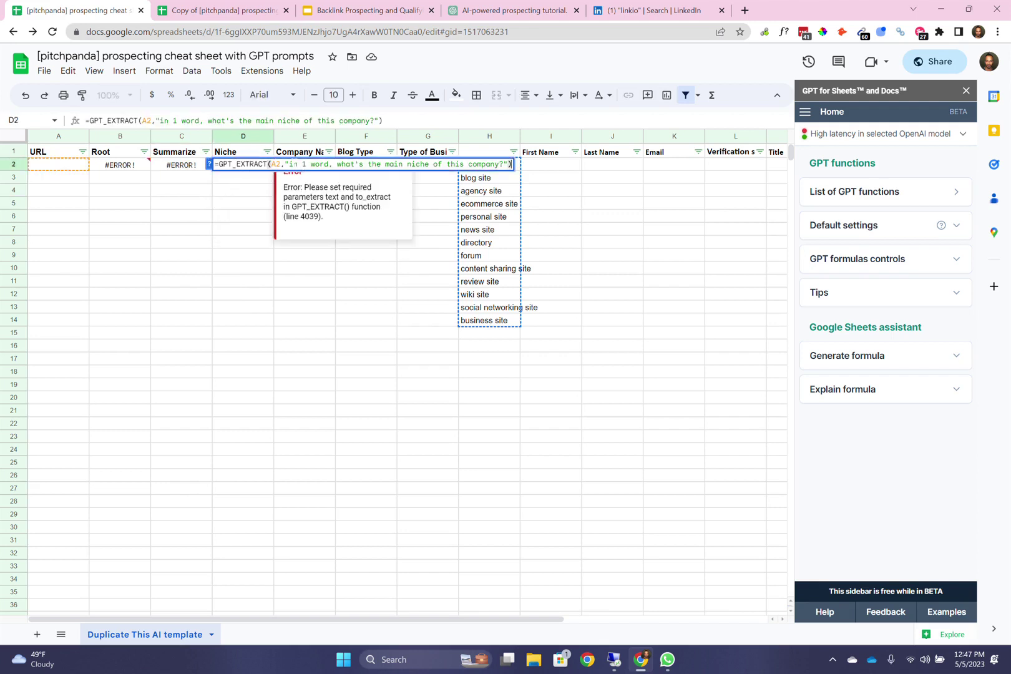
{"action": "left_click", "coordinate": [211, 222]}
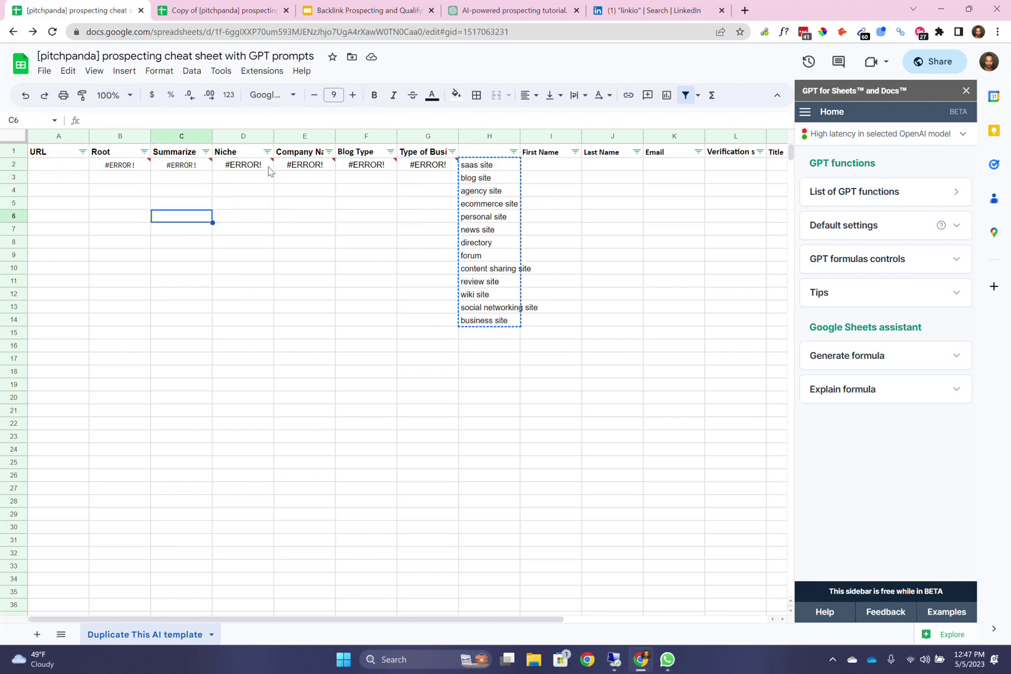
{"action": "double_click", "coordinate": [295, 167]}
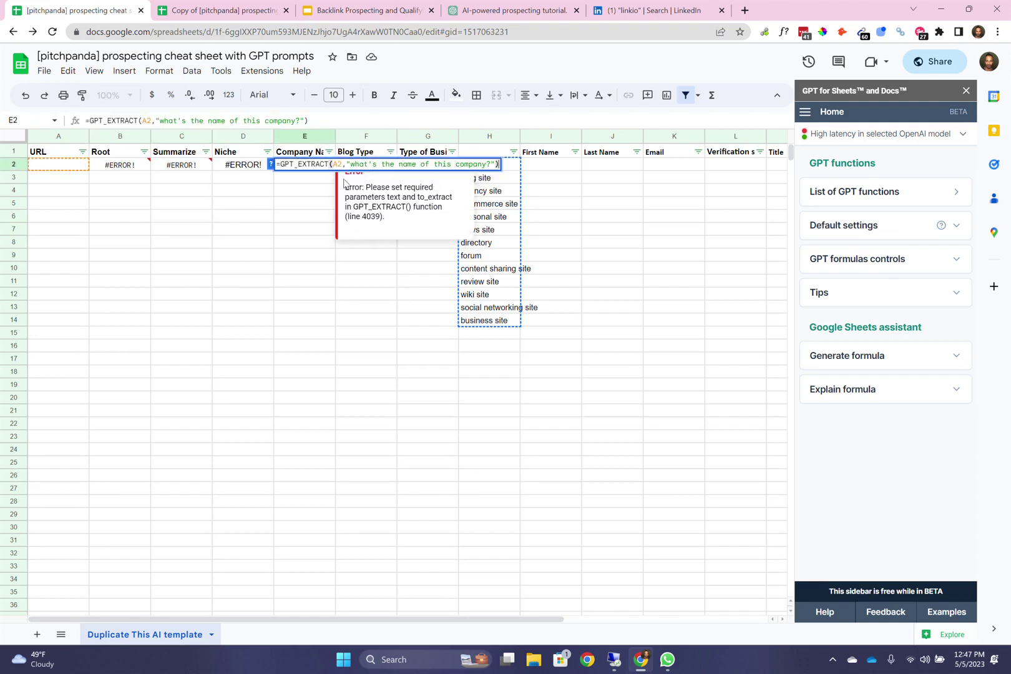
{"action": "left_click", "coordinate": [289, 205]}
Step: Inspect the GPT_CLASSIFY formula in the Blog Type cell F2 and the ranges it references
{"action": "left_click", "coordinate": [362, 164]}
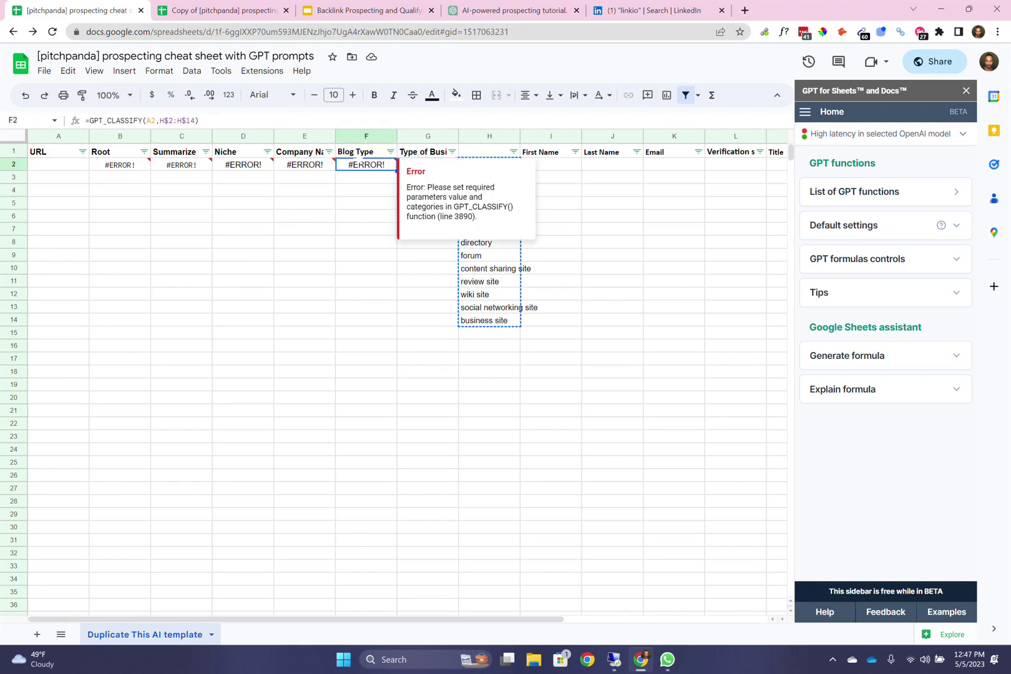
{"action": "double_click", "coordinate": [362, 165]}
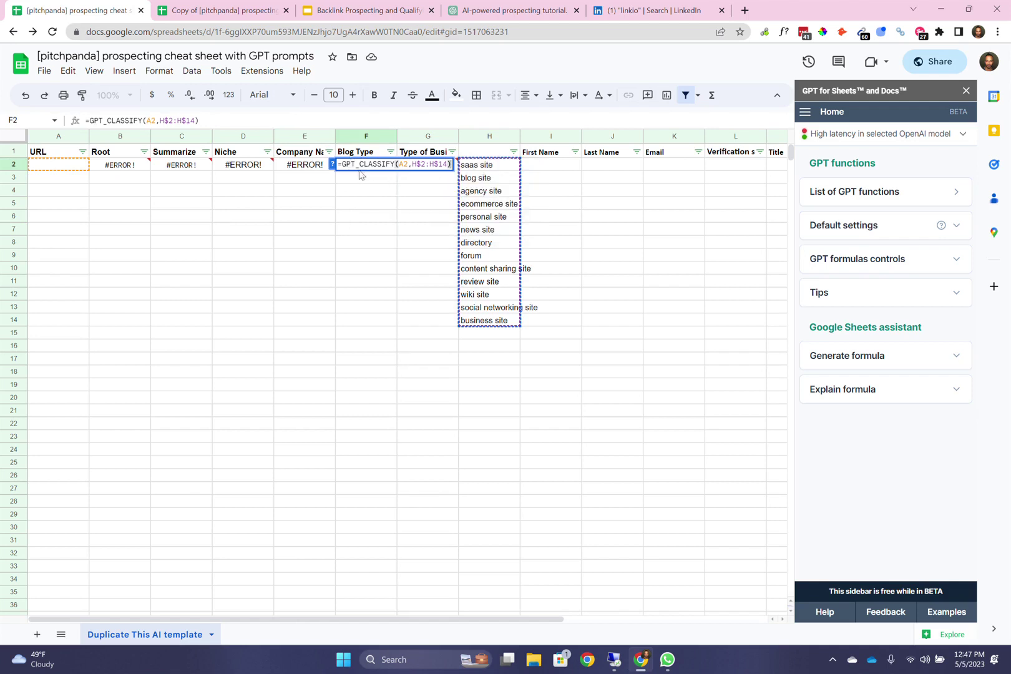
{"action": "left_click", "coordinate": [362, 190]}
Step: Review the site-type categories in H2:H14 that feed the Blog Type classification in F2
{"action": "left_click_drag", "start_coordinate": [477, 164], "coordinate": [494, 320]}
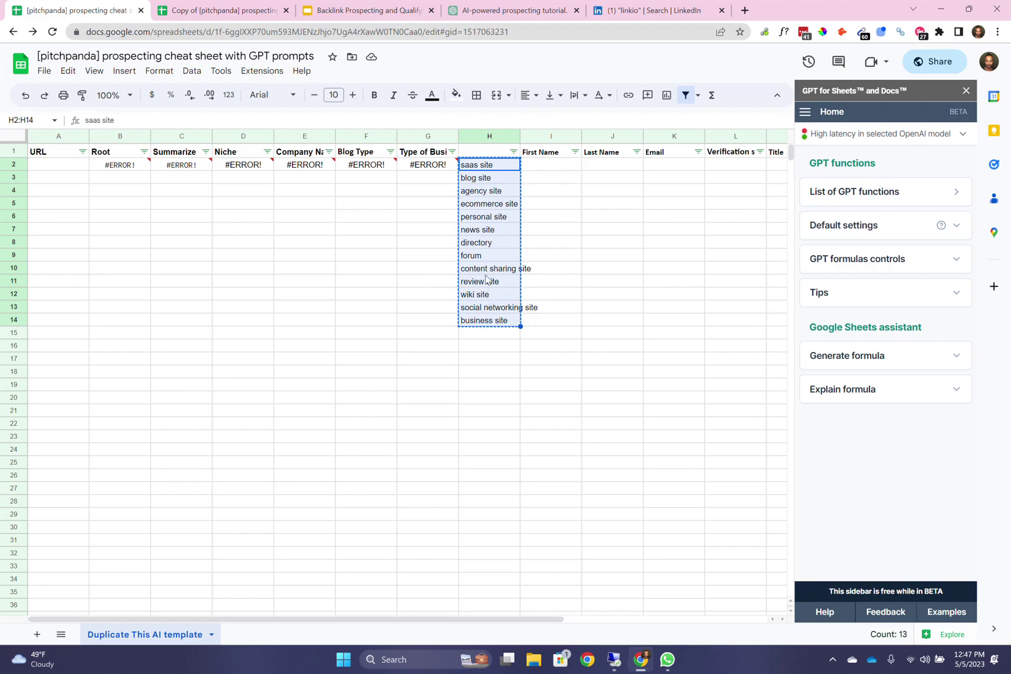
{"action": "left_click", "coordinate": [426, 333]}
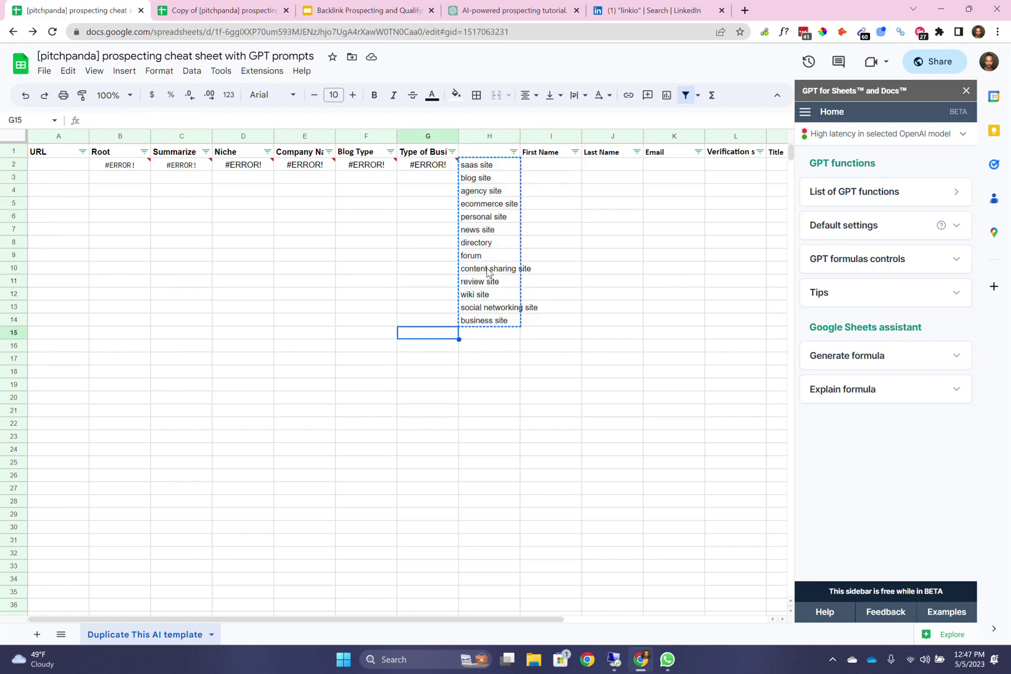
{"action": "left_click", "coordinate": [497, 180]}
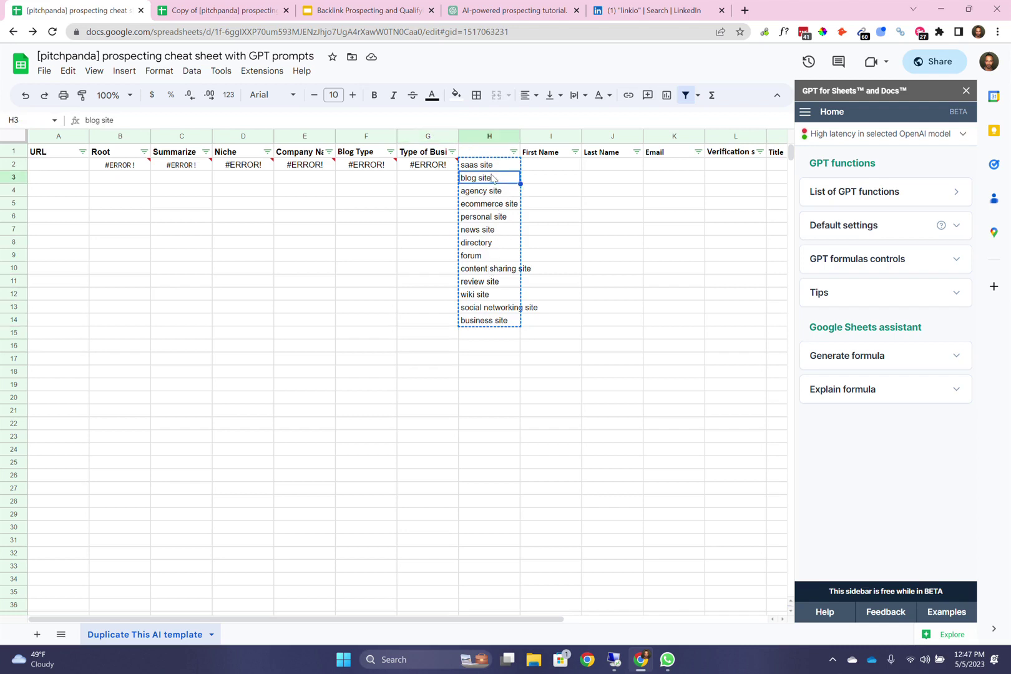
{"action": "left_click", "coordinate": [496, 167]}
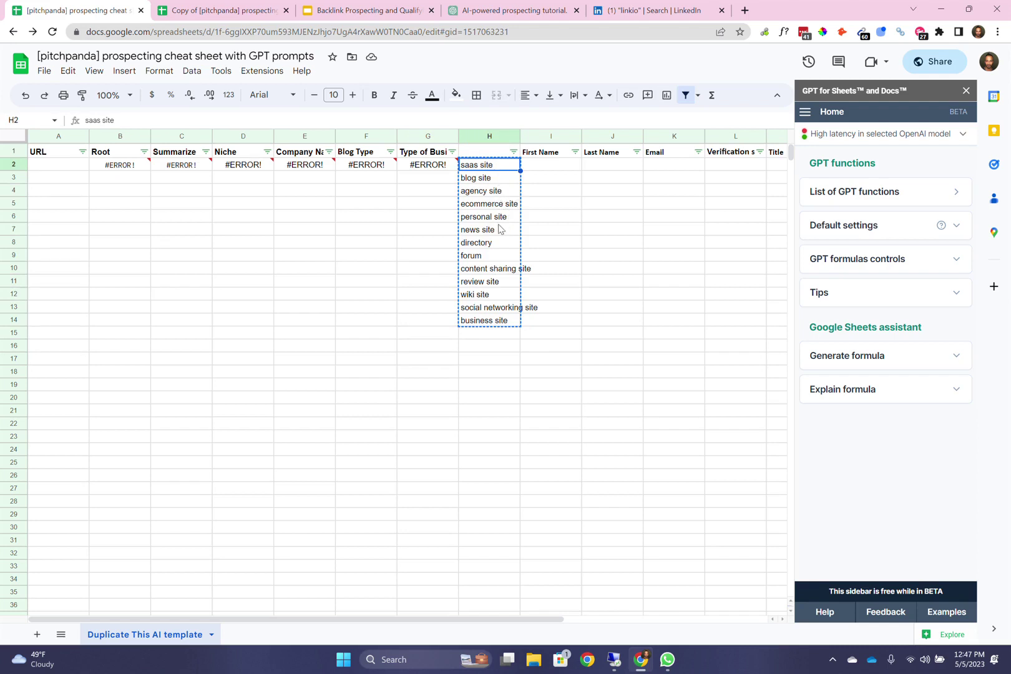
{"action": "left_click_drag", "start_coordinate": [491, 222], "coordinate": [492, 157]}
{"action": "left_click", "coordinate": [497, 323]}
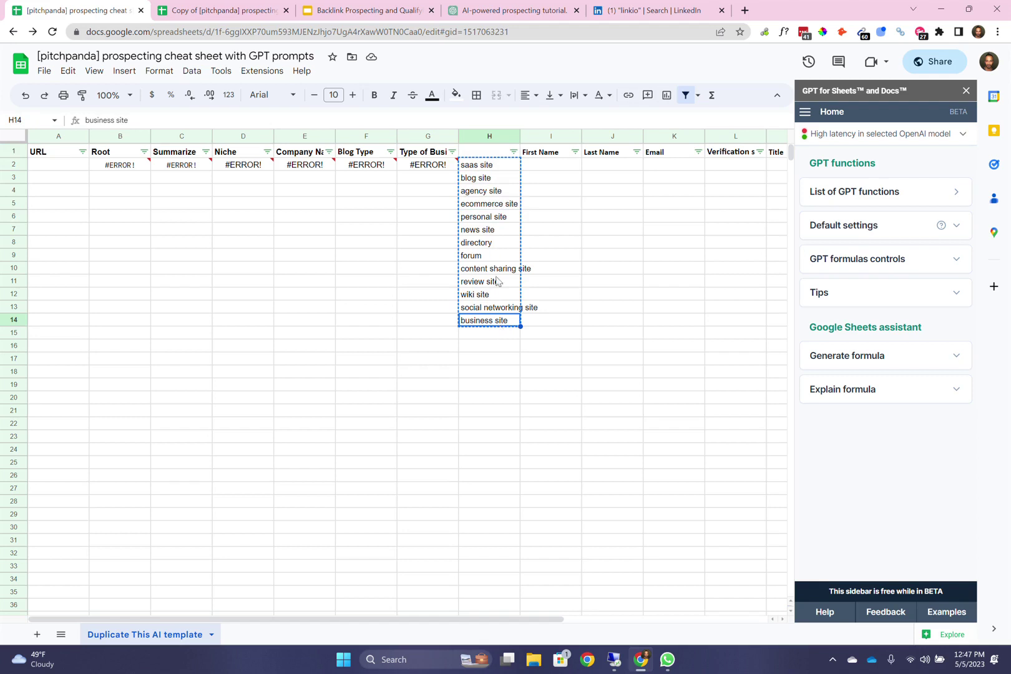
{"action": "left_click", "coordinate": [493, 232]}
{"action": "left_click_drag", "start_coordinate": [492, 233], "coordinate": [494, 307]}
{"action": "left_click", "coordinate": [494, 307]}
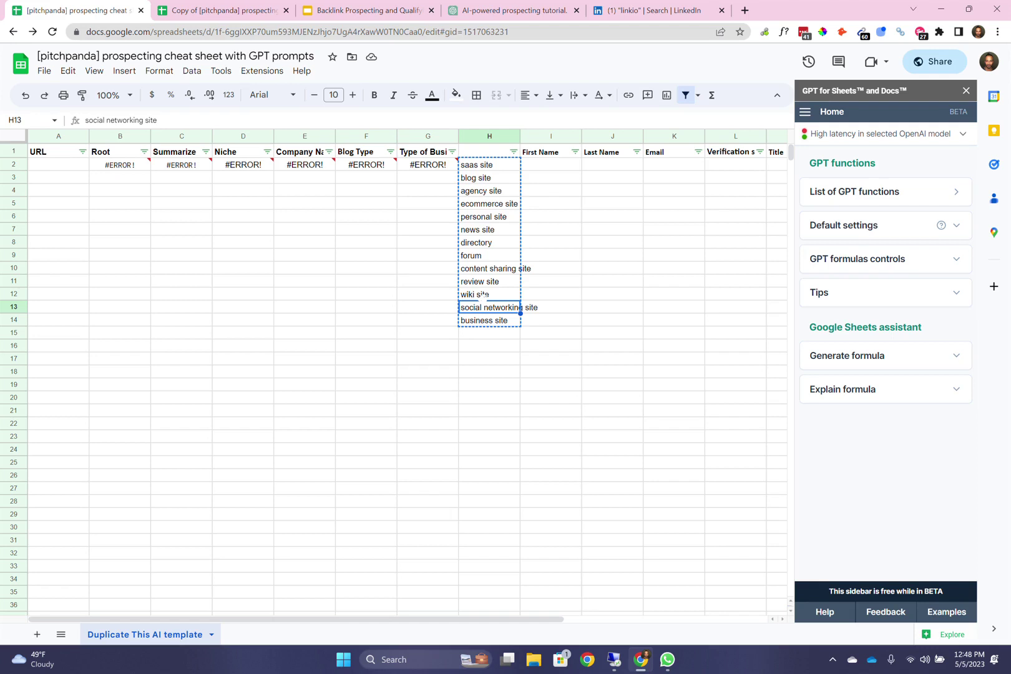
{"action": "left_click", "coordinate": [373, 169]}
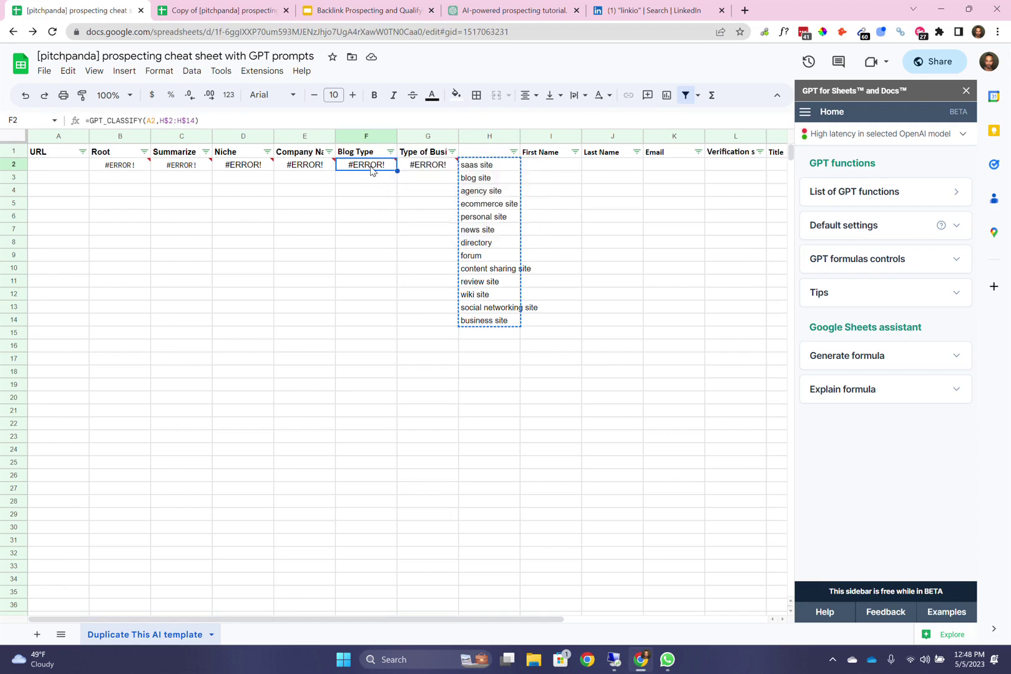
{"action": "left_click", "coordinate": [365, 190]}
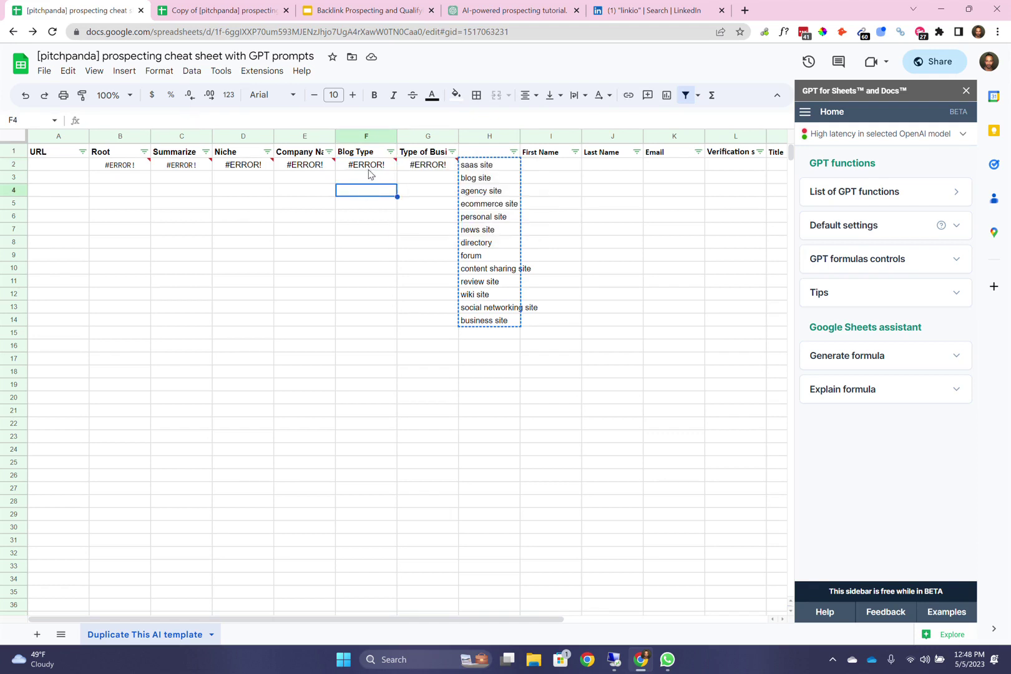
Step: Inspect the gpt_extract prompt in the Type of Business cell G2, highlighting the function name
{"action": "double_click", "coordinate": [419, 166]}
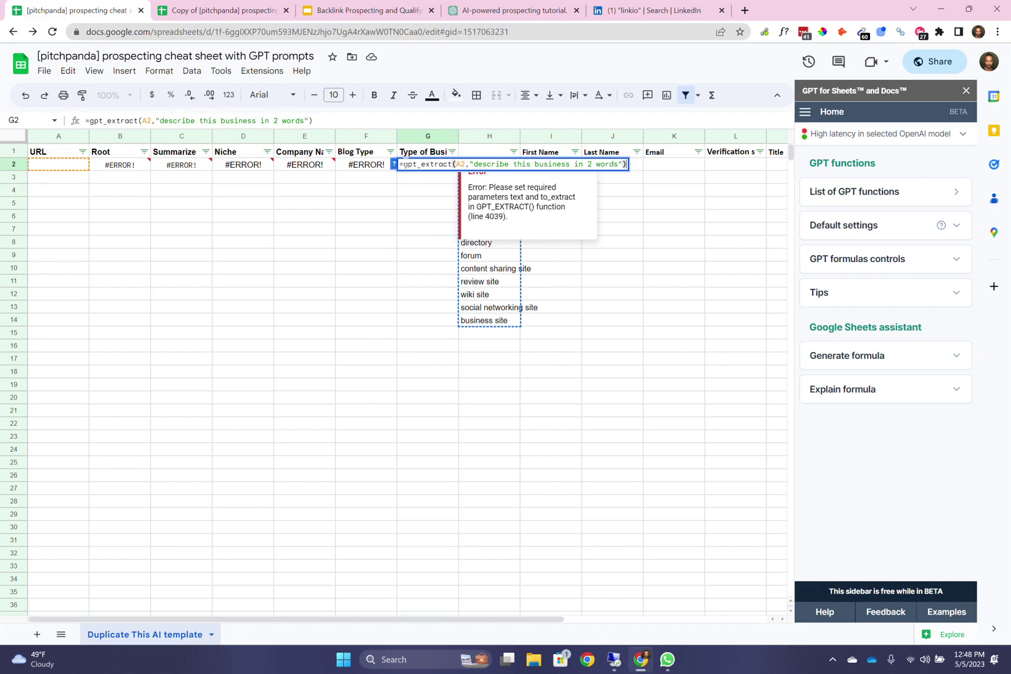
{"action": "left_click_drag", "start_coordinate": [400, 164], "coordinate": [452, 164]}
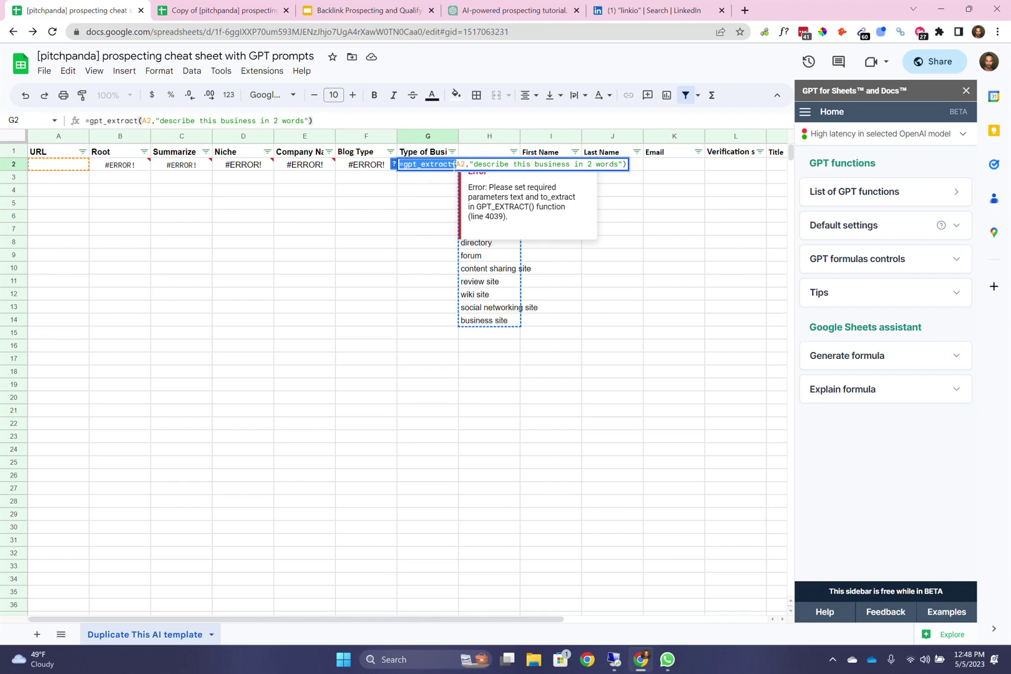
{"action": "left_click", "coordinate": [435, 195]}
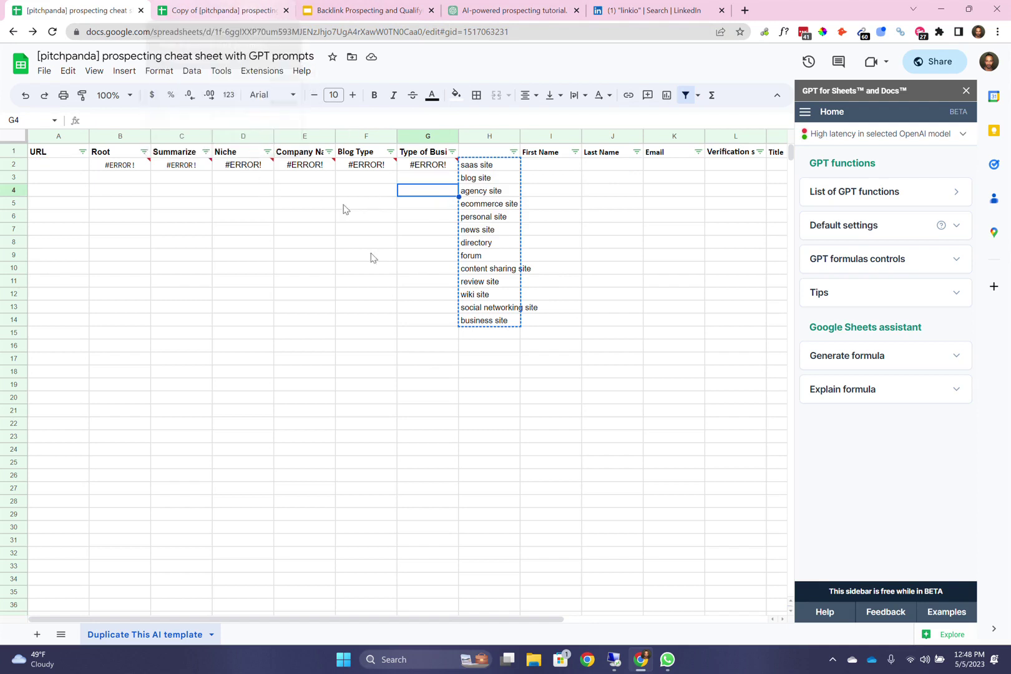
Step: Switch to the Google Slides backlink prospecting deck and review gpt_extract and gpt_classify on the GPT Functions for Prospecting slide
{"action": "left_click", "coordinate": [383, 9]}
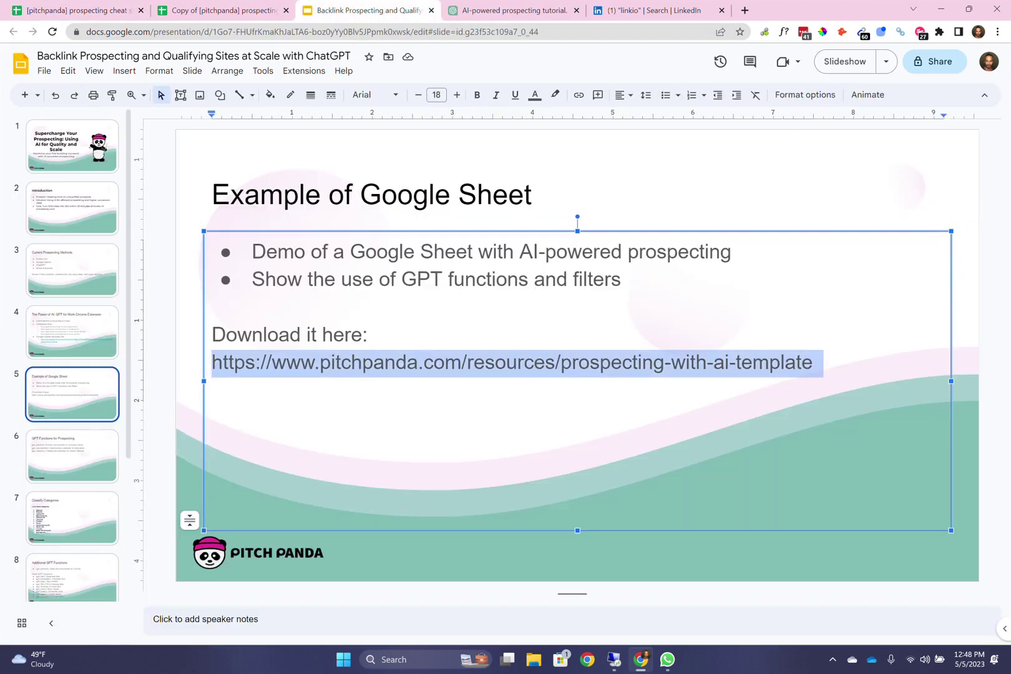
{"action": "left_click", "coordinate": [533, 558]}
{"action": "key", "text": "Down"}
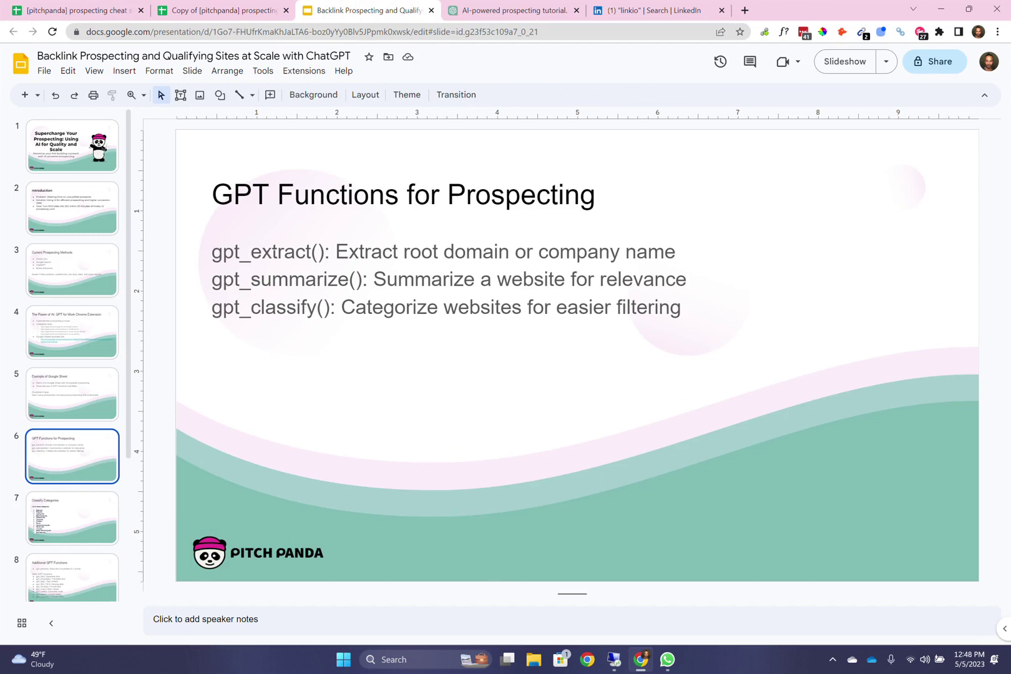
{"action": "double_click", "coordinate": [280, 251]}
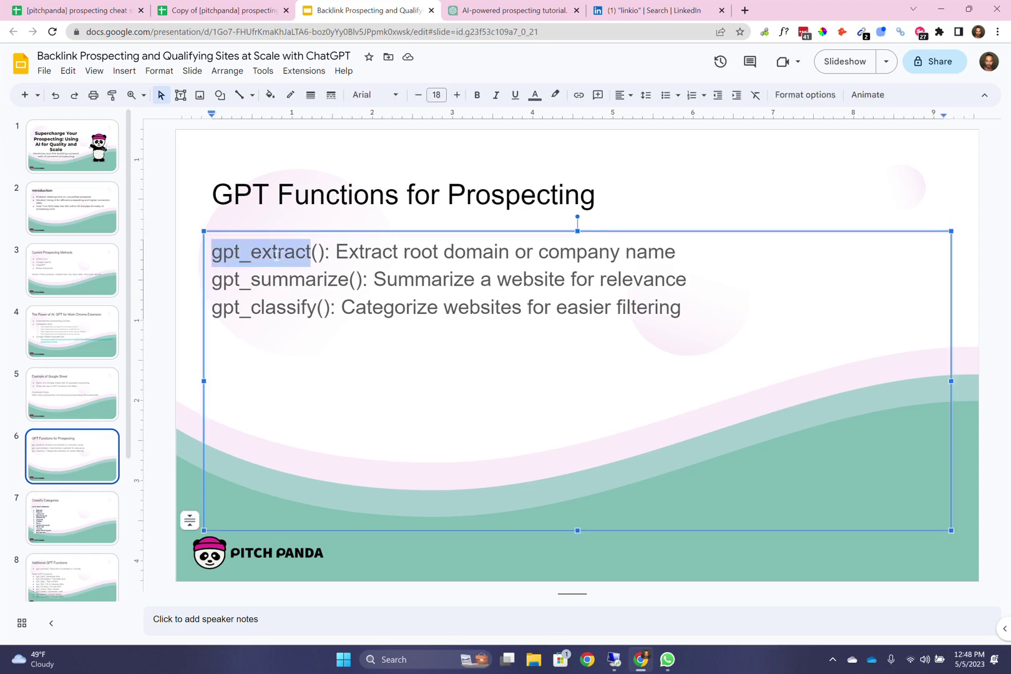
{"action": "left_click", "coordinate": [277, 251]}
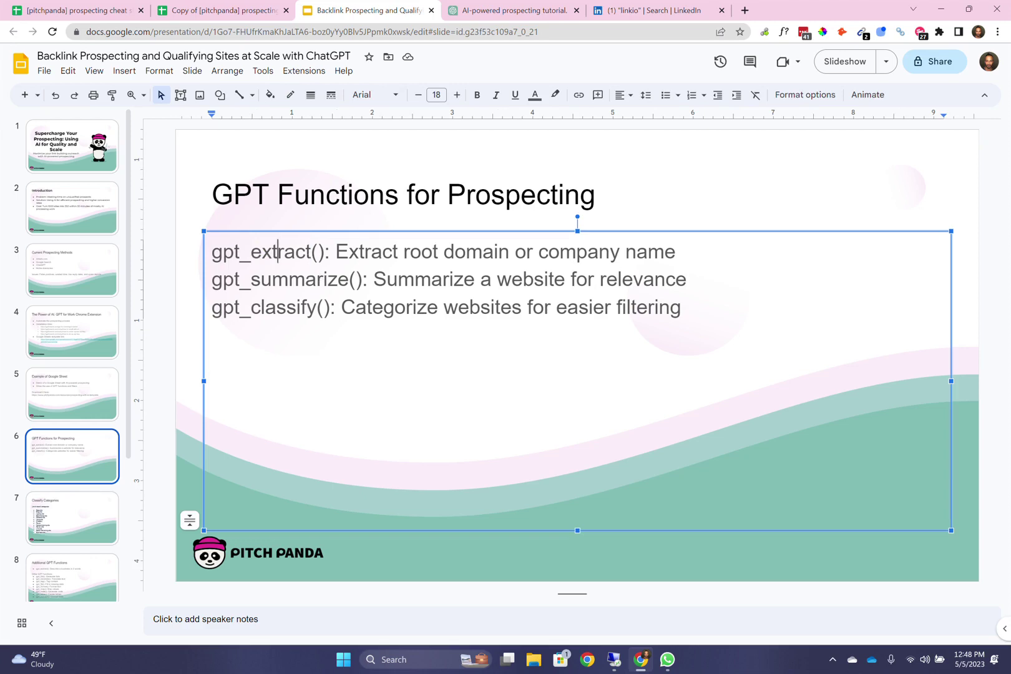
{"action": "double_click", "coordinate": [303, 307]}
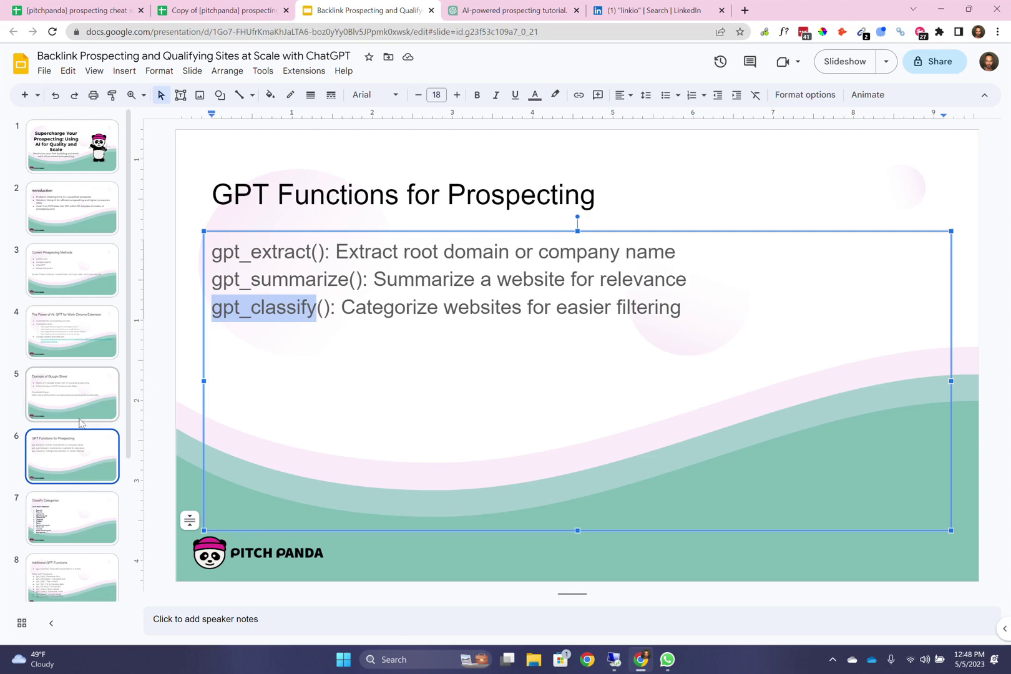
Step: Review the category list on the Classify Categories slide and the other functions on the Additional GPT Functions slide
{"action": "left_click", "coordinate": [71, 516]}
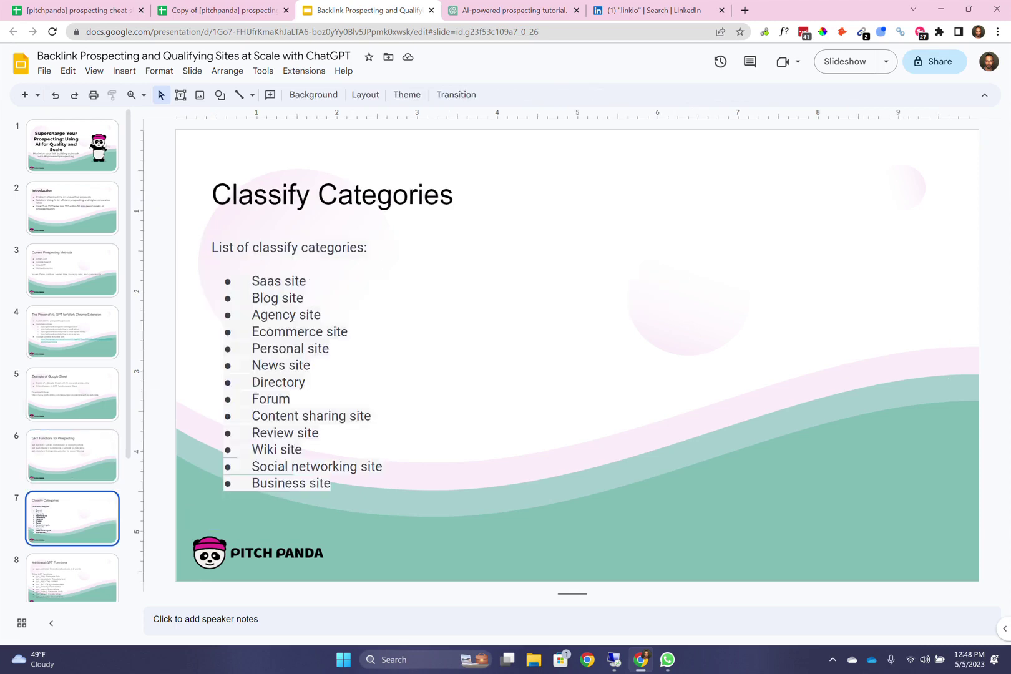
{"action": "left_click_drag", "start_coordinate": [252, 281], "coordinate": [364, 488]}
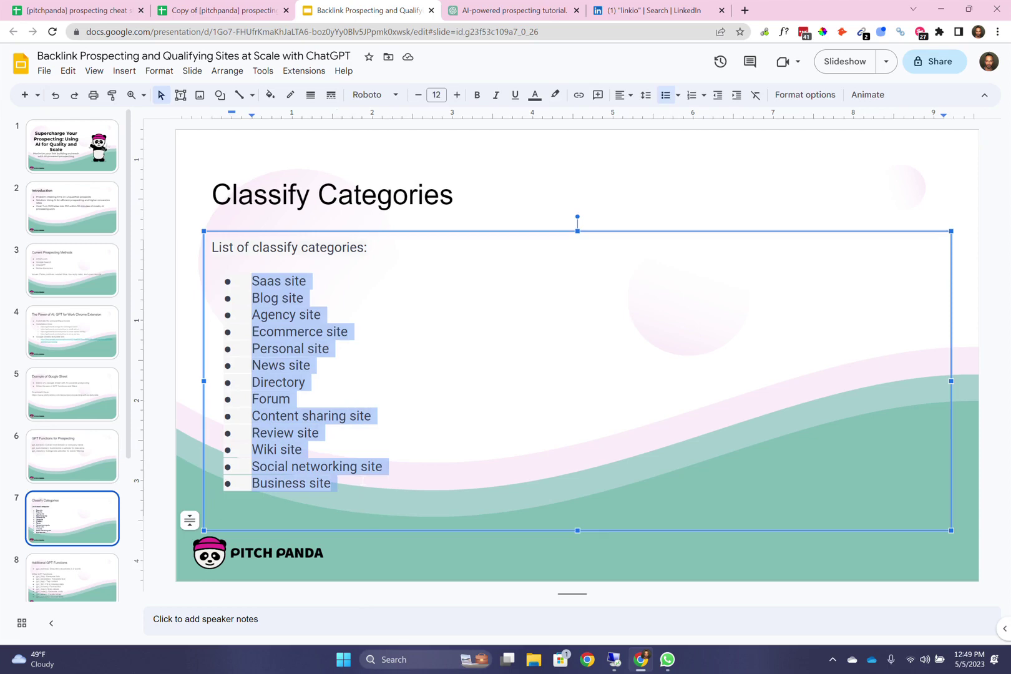
{"action": "left_click", "coordinate": [95, 590]}
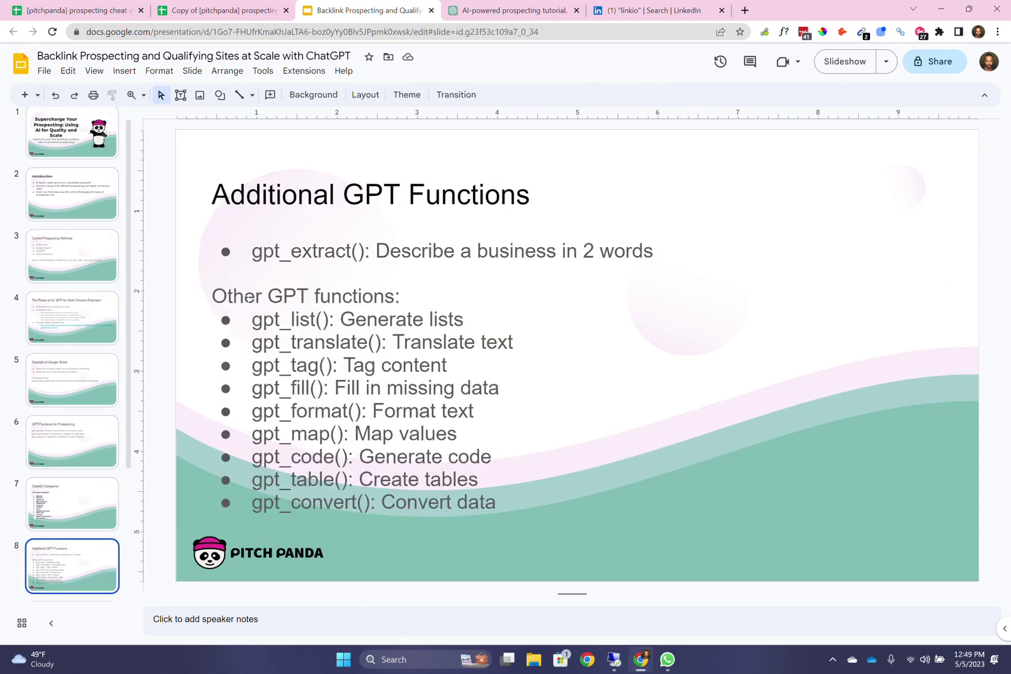
{"action": "left_click_drag", "start_coordinate": [232, 296], "coordinate": [524, 500]}
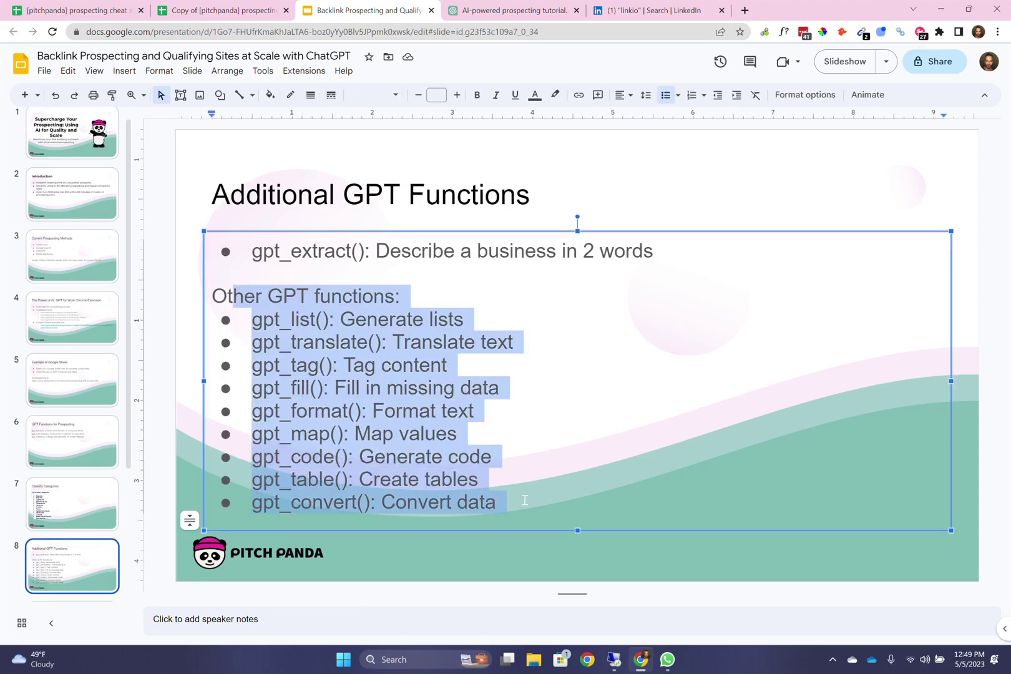
{"action": "left_click", "coordinate": [497, 502]}
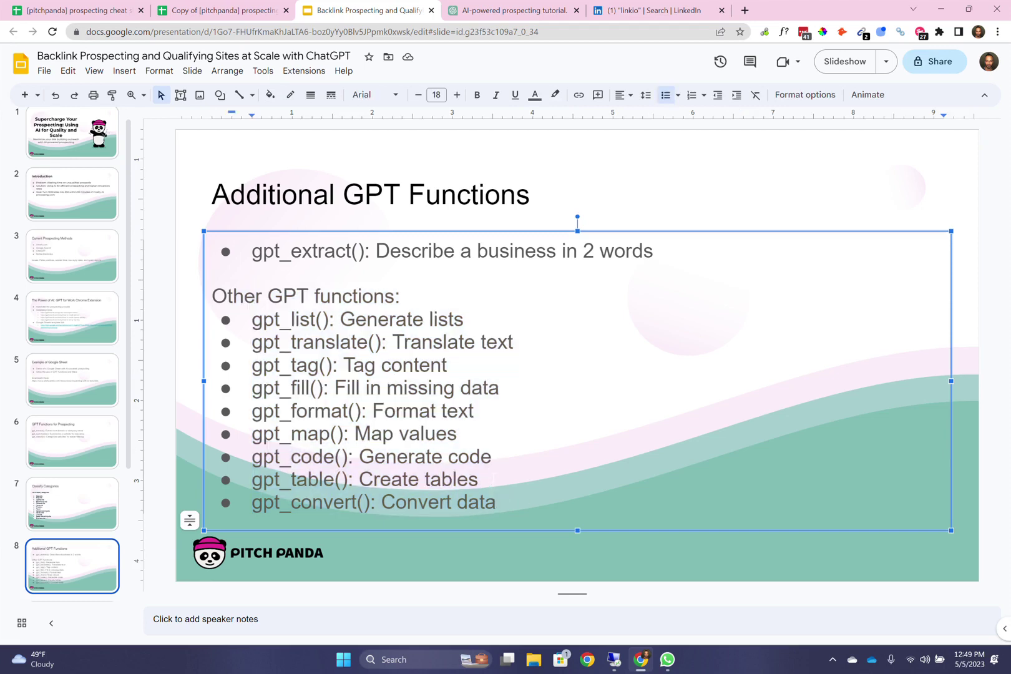
Step: Switch to the copied prospecting cheat sheet in Google Sheets and inspect sample cells in the Root and Summarize columns
{"action": "left_click", "coordinate": [217, 9]}
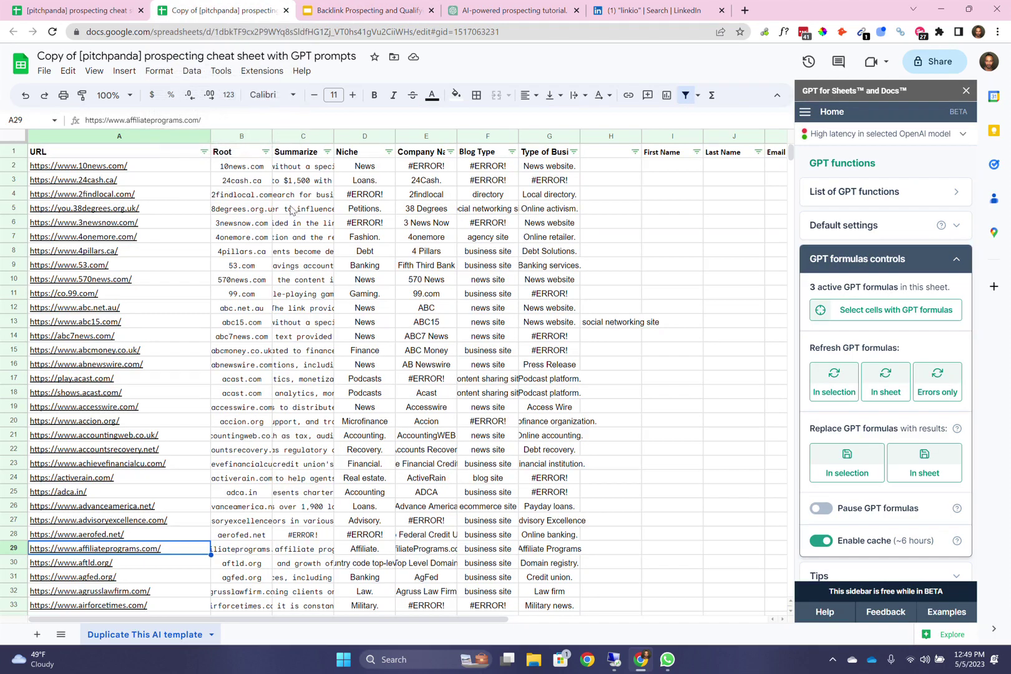
{"action": "left_click", "coordinate": [263, 393]}
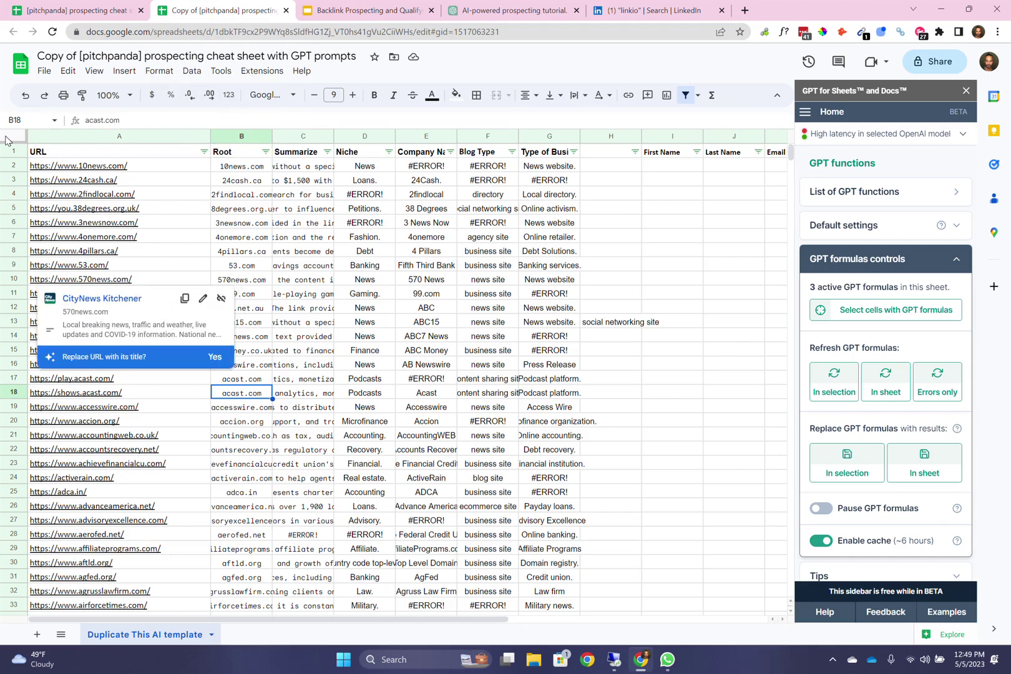
{"action": "left_click", "coordinate": [282, 224]}
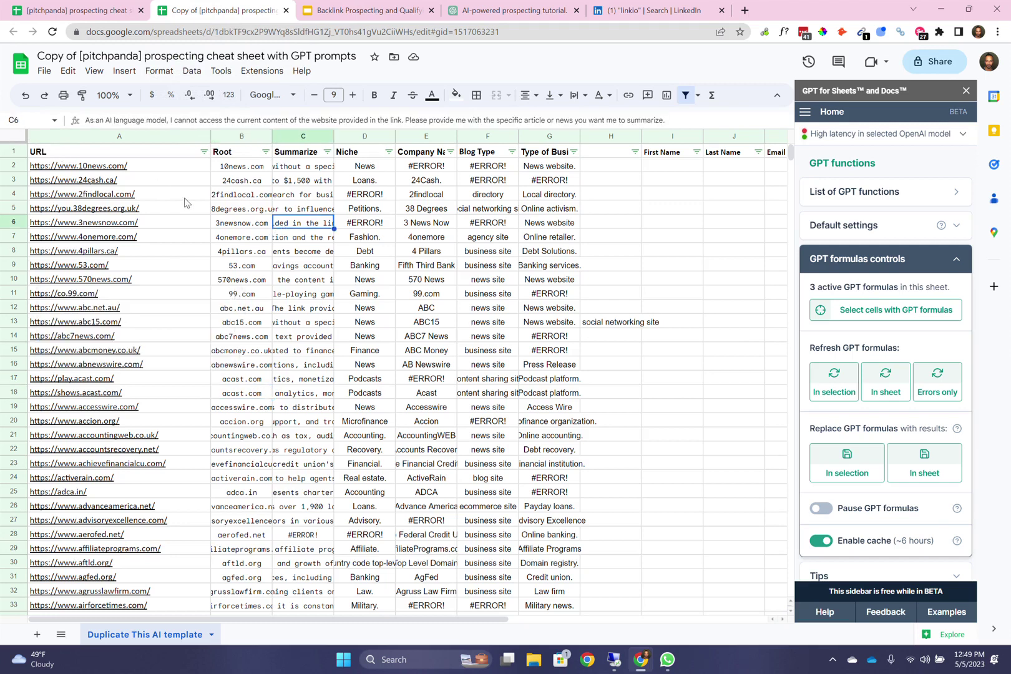
{"action": "left_click", "coordinate": [247, 169]}
{"action": "left_click", "coordinate": [471, 169], "text": "shift"}
{"action": "left_click", "coordinate": [189, 170]}
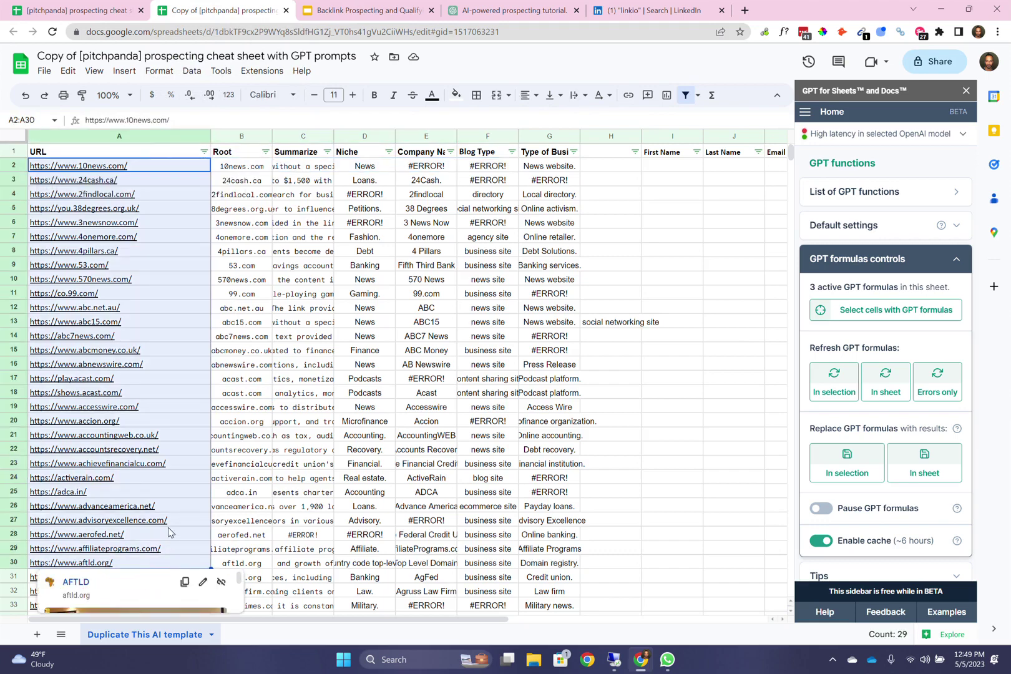
Step: Check the full extent of the URL list in column A and highlight the first prospect's data in B2:G2
{"action": "left_click", "coordinate": [167, 532]}
{"action": "key", "text": "ctrl+Down"}
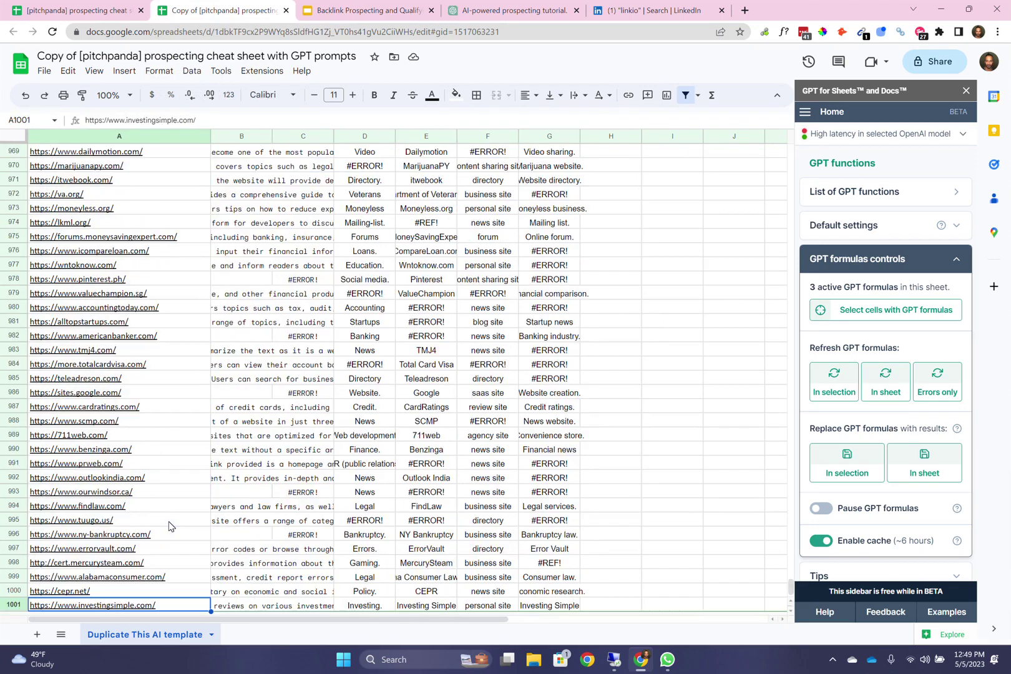
{"action": "key", "text": "ctrl+Up"}
{"action": "key", "text": "Down"}
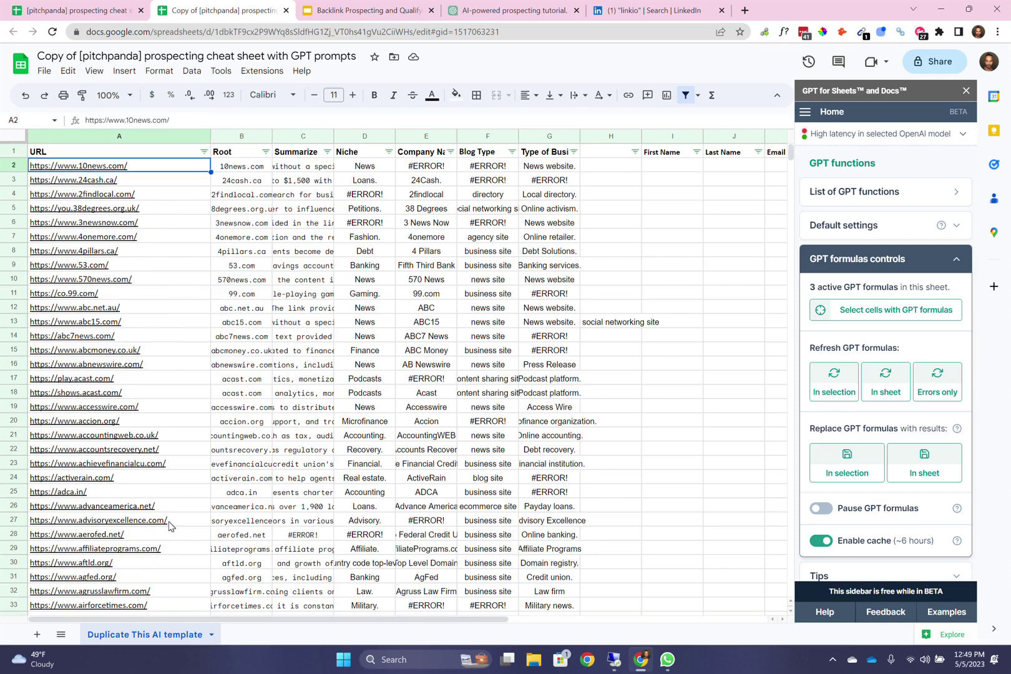
{"action": "key", "text": "Right"}
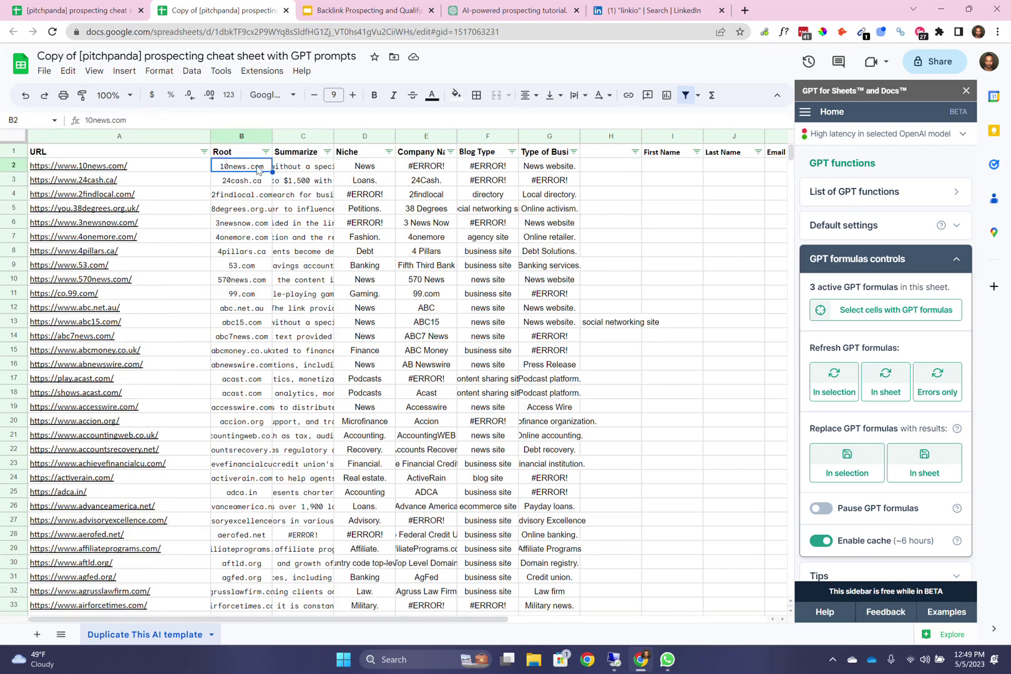
{"action": "left_click_drag", "start_coordinate": [256, 166], "coordinate": [575, 175]}
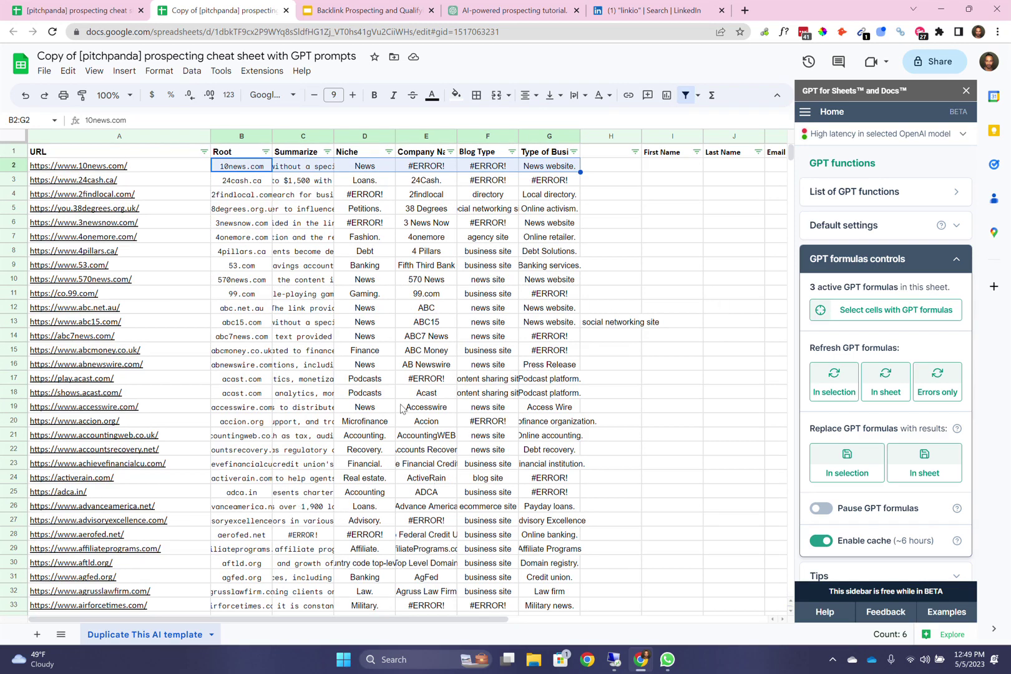
{"action": "left_click", "coordinate": [494, 367]}
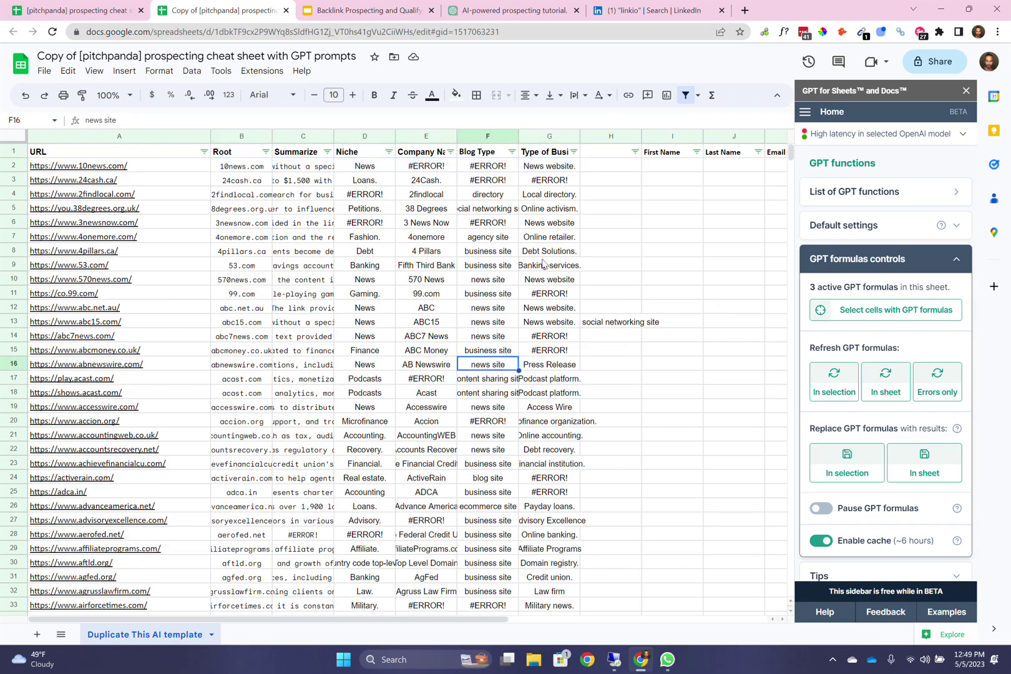
Step: Sort the sheet A → Z by Type of Business, followed by an A → Z sort on Blog Type
{"action": "left_click", "coordinate": [574, 151]}
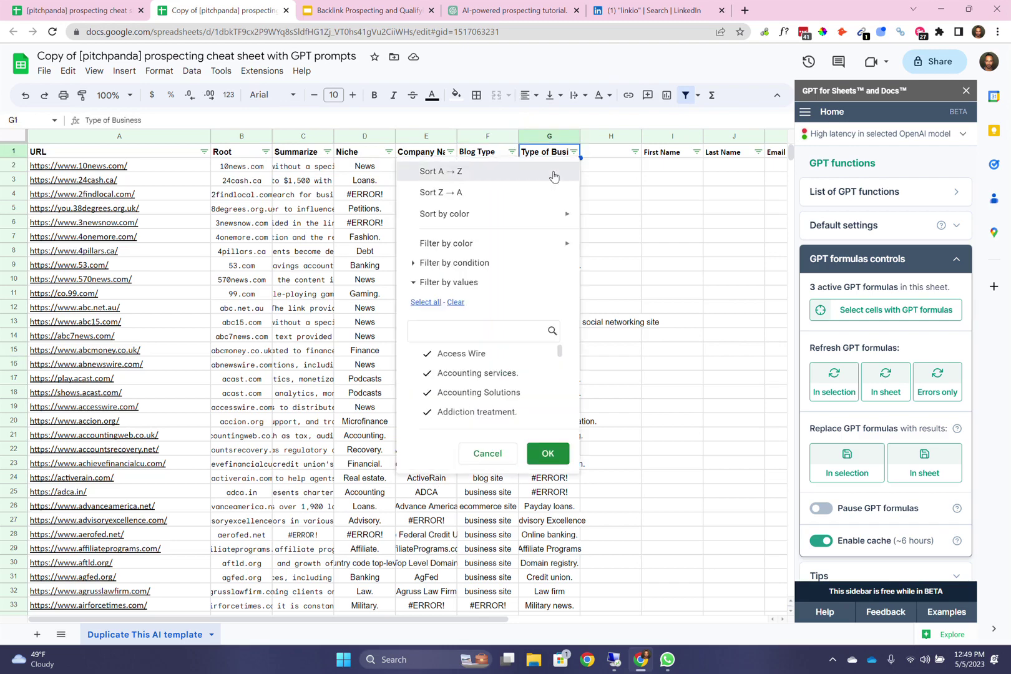
{"action": "left_click", "coordinate": [553, 174]}
{"action": "left_click", "coordinate": [516, 223]}
{"action": "left_click", "coordinate": [528, 155]}
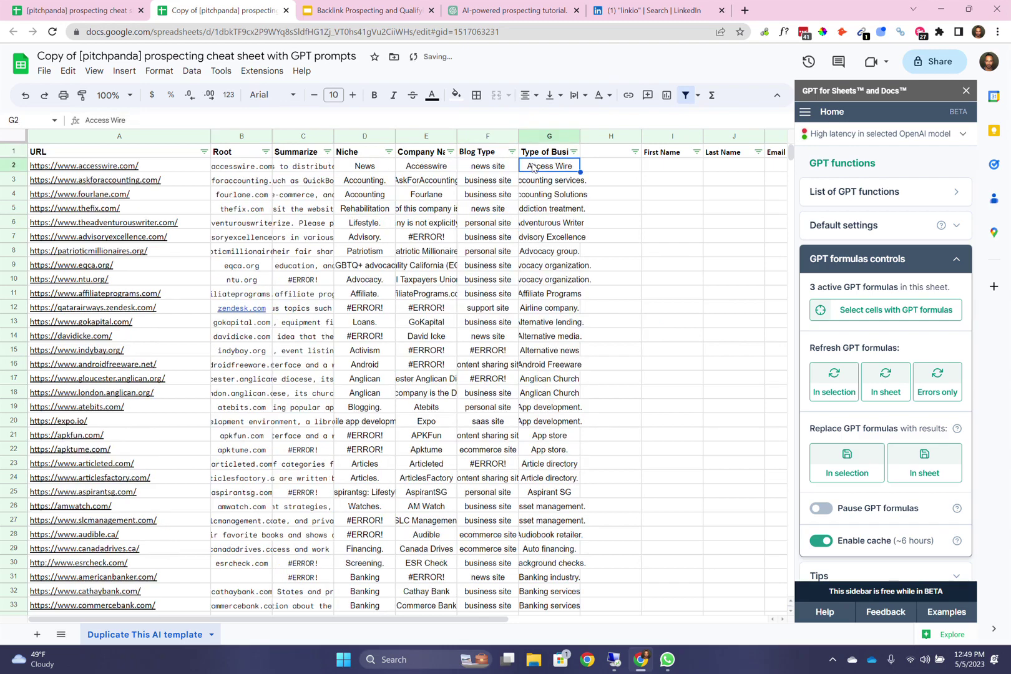
{"action": "left_click", "coordinate": [511, 151]}
{"action": "left_click", "coordinate": [503, 171]}
Step: Examine the sorted Blog Type groups from blog sites and business sites through the content sharing sites
{"action": "scroll", "coordinate": [488, 325], "scroll_direction": "down", "scroll_amount": 14}
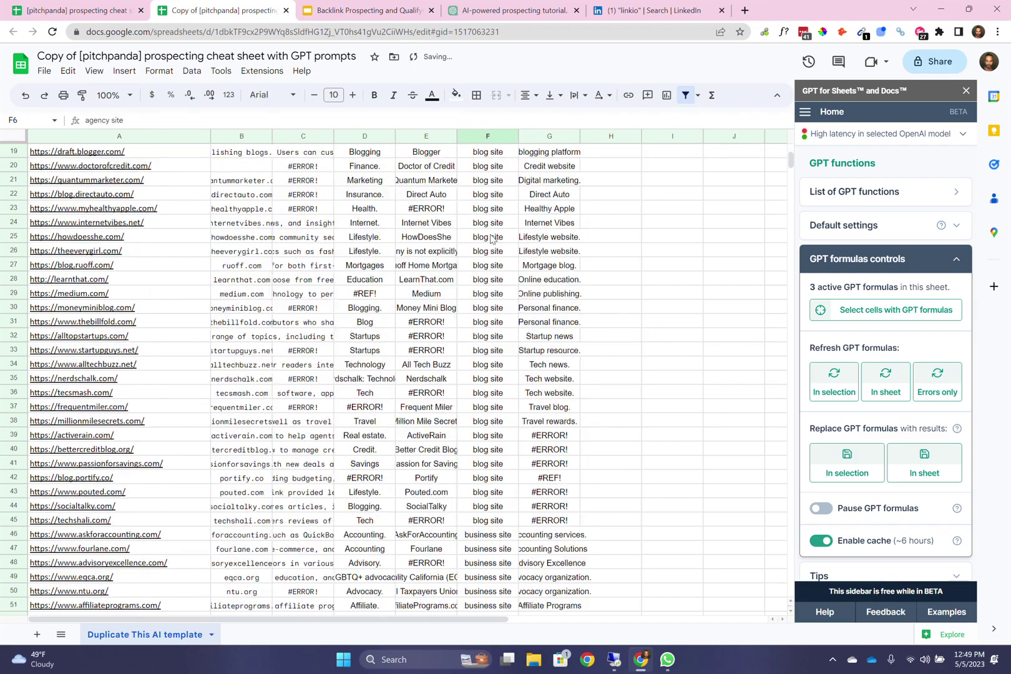
{"action": "scroll", "coordinate": [488, 329], "scroll_direction": "down", "scroll_amount": 20}
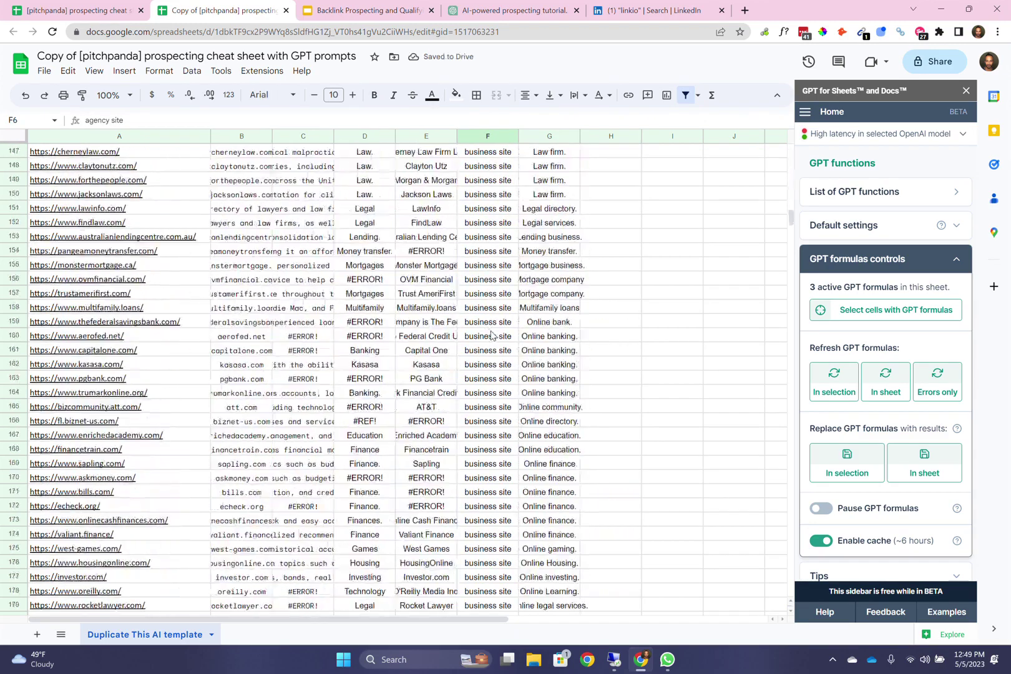
{"action": "scroll", "coordinate": [397, 384], "scroll_direction": "down", "scroll_amount": 15}
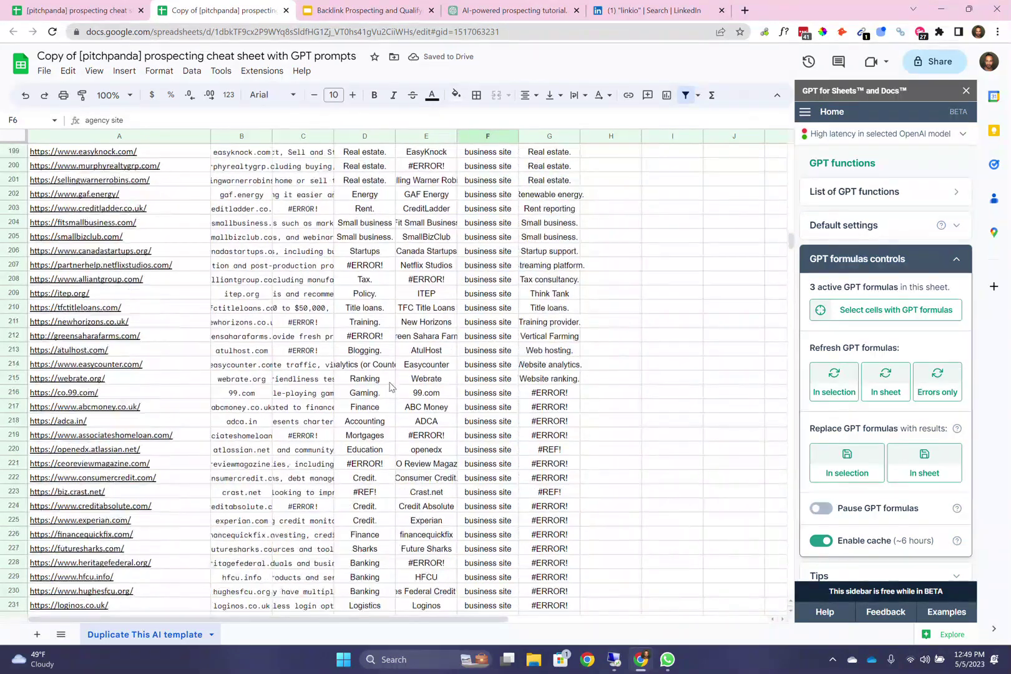
{"action": "scroll", "coordinate": [396, 384], "scroll_direction": "up", "scroll_amount": 1}
{"action": "left_click", "coordinate": [485, 350]}
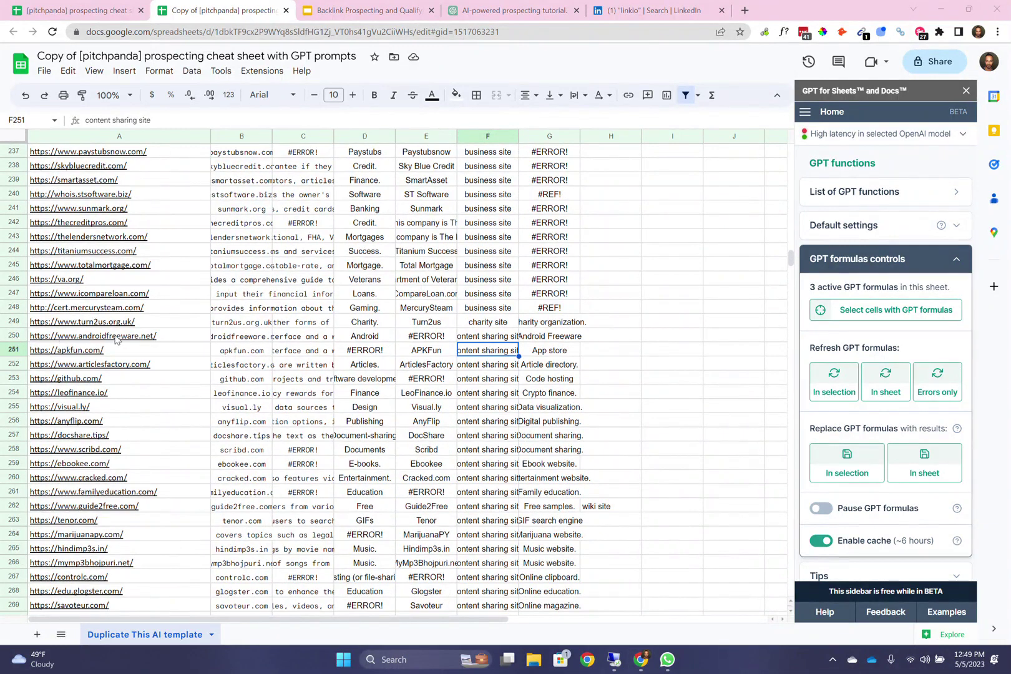
{"action": "key", "text": "Down"}
{"action": "key", "text": "Down"}
{"action": "key", "text": "Down"}
{"action": "key", "text": "Down"}
{"action": "key", "text": "Down"}
{"action": "key", "text": "Down"}
{"action": "key", "text": "Down"}
{"action": "key", "text": "Down"}
{"action": "key", "text": "Down"}
{"action": "key", "text": "Down"}
{"action": "key", "text": "Down"}
{"action": "key", "text": "Down"}
{"action": "key", "text": "Down"}
{"action": "key", "text": "Down"}
{"action": "key", "text": "Down"}
{"action": "key", "text": "Down"}
{"action": "key", "text": "Down"}
{"action": "key", "text": "Down"}
{"action": "key", "text": "Down"}
{"action": "key", "text": "Down"}
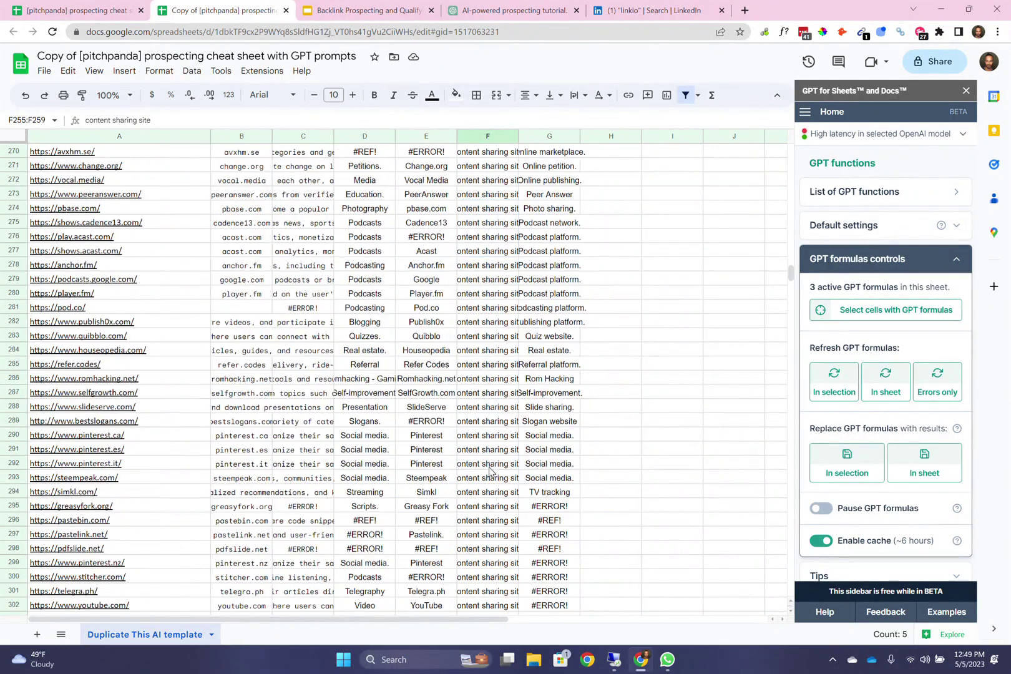
{"action": "double_click", "coordinate": [489, 466]}
{"action": "left_click", "coordinate": [479, 547]}
{"action": "scroll", "coordinate": [463, 525], "scroll_direction": "down", "scroll_amount": 3}
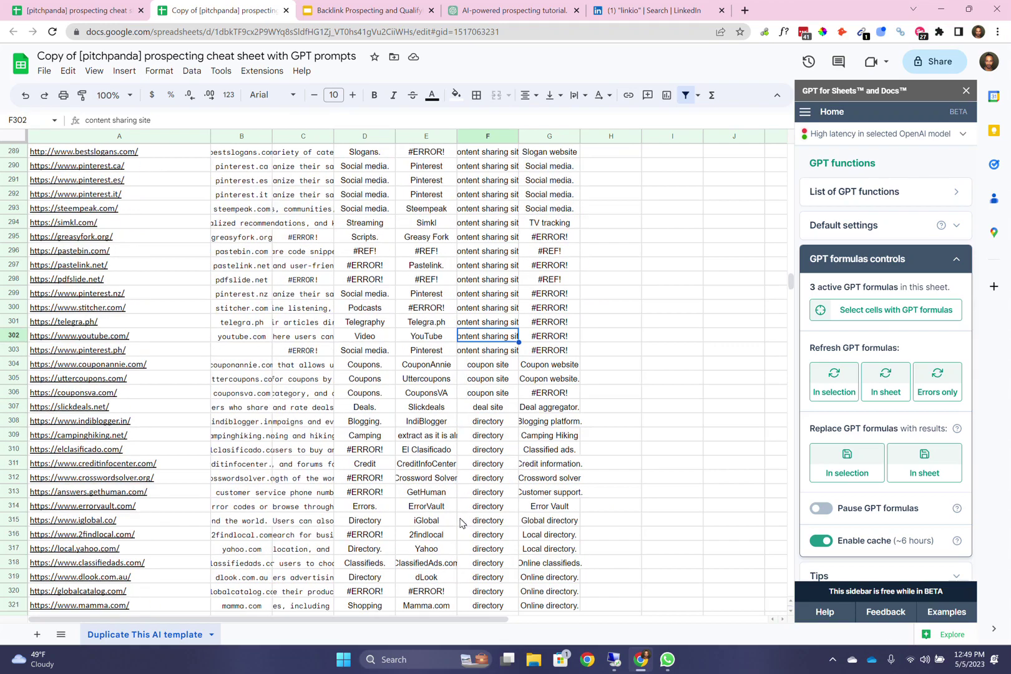
Step: Examine the remaining Blog Type groups, from directory and ecommerce through forum, government and news to personal sites
{"action": "scroll", "coordinate": [479, 373], "scroll_direction": "down", "scroll_amount": 5}
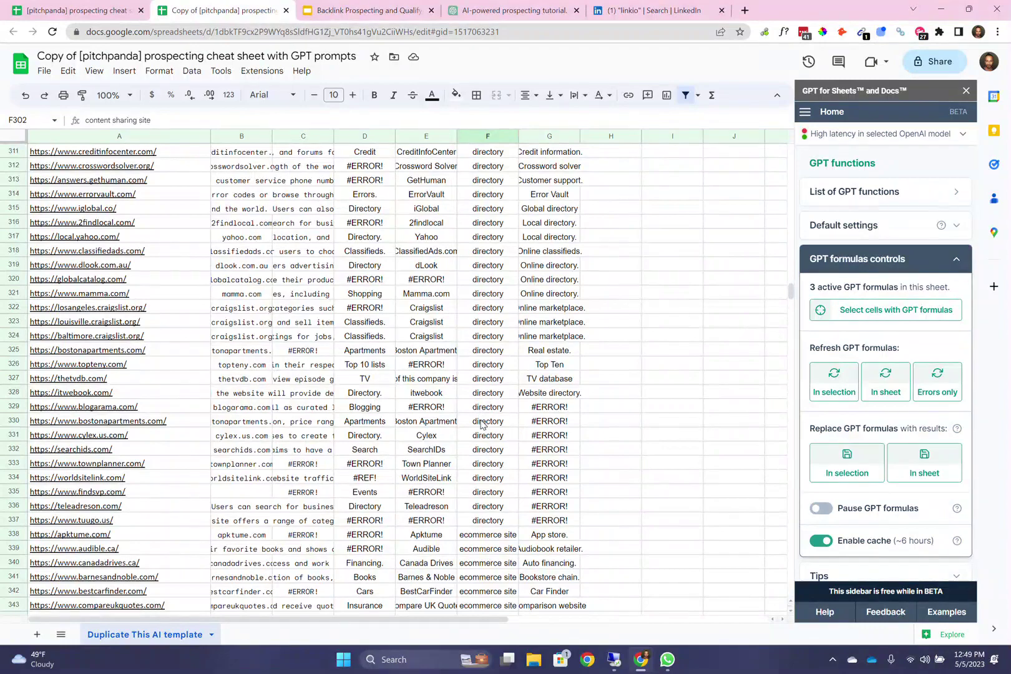
{"action": "scroll", "coordinate": [481, 435], "scroll_direction": "down", "scroll_amount": 5}
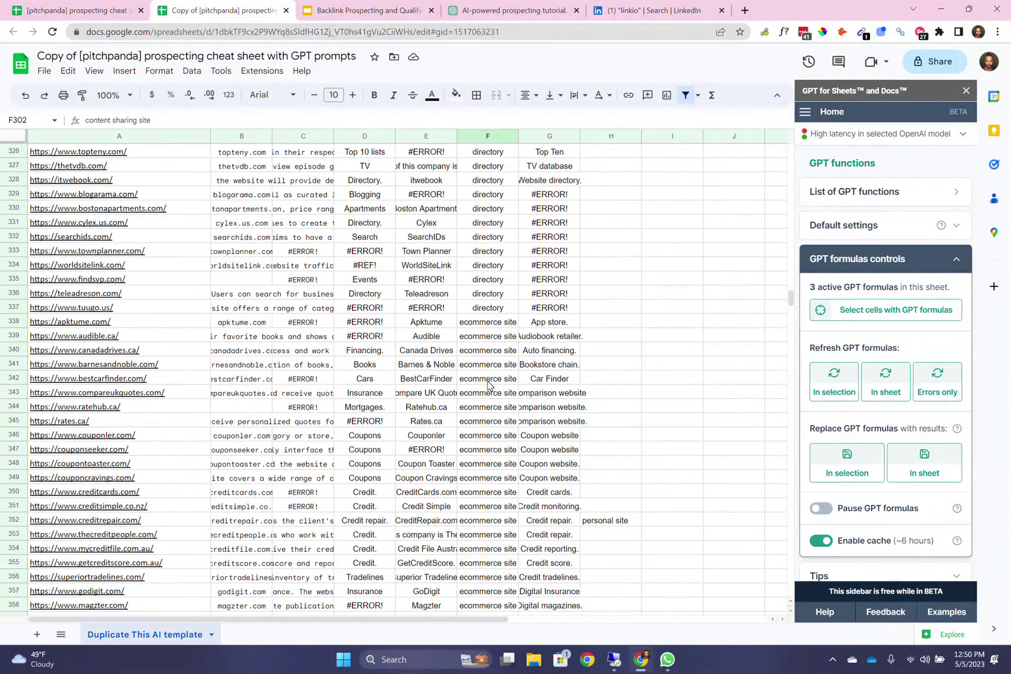
{"action": "scroll", "coordinate": [491, 390], "scroll_direction": "down", "scroll_amount": 15}
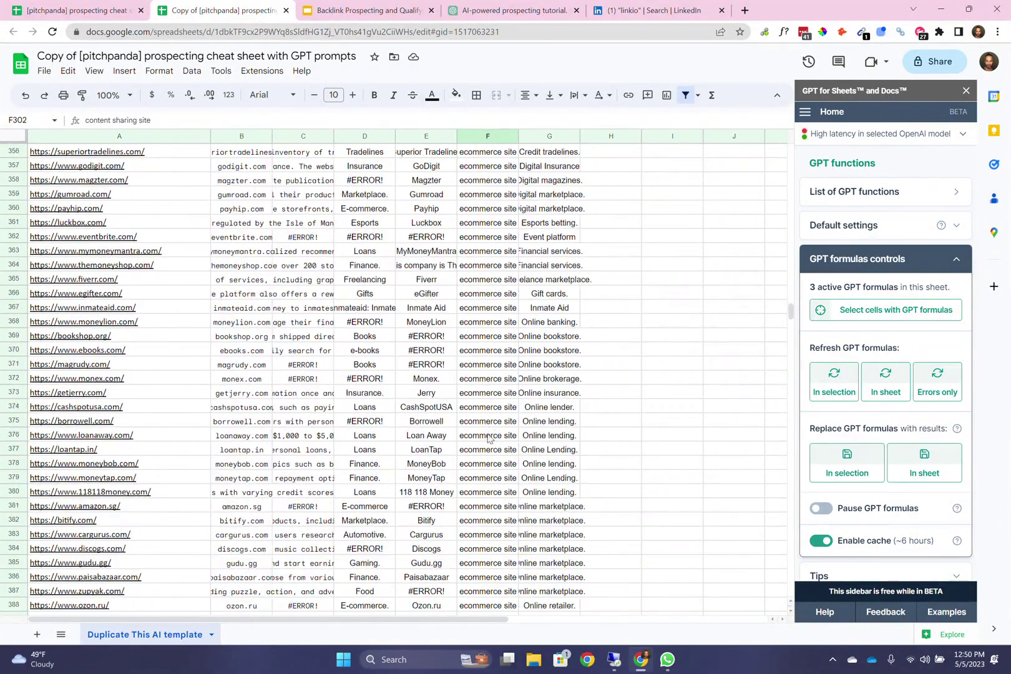
{"action": "scroll", "coordinate": [489, 443], "scroll_direction": "down", "scroll_amount": 6}
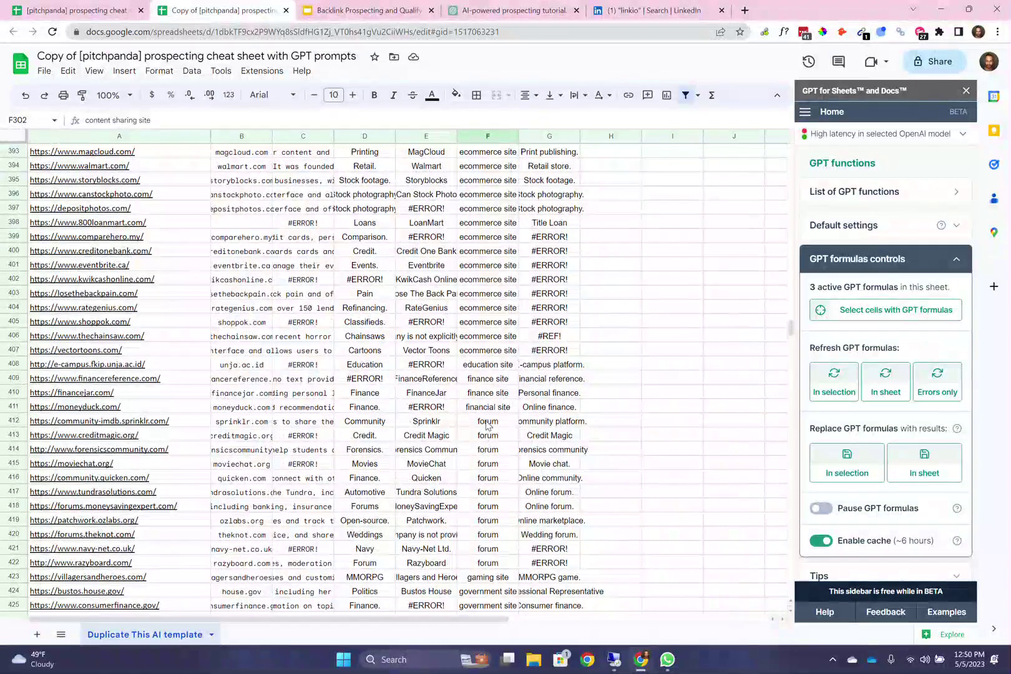
{"action": "scroll", "coordinate": [487, 458], "scroll_direction": "down", "scroll_amount": 6}
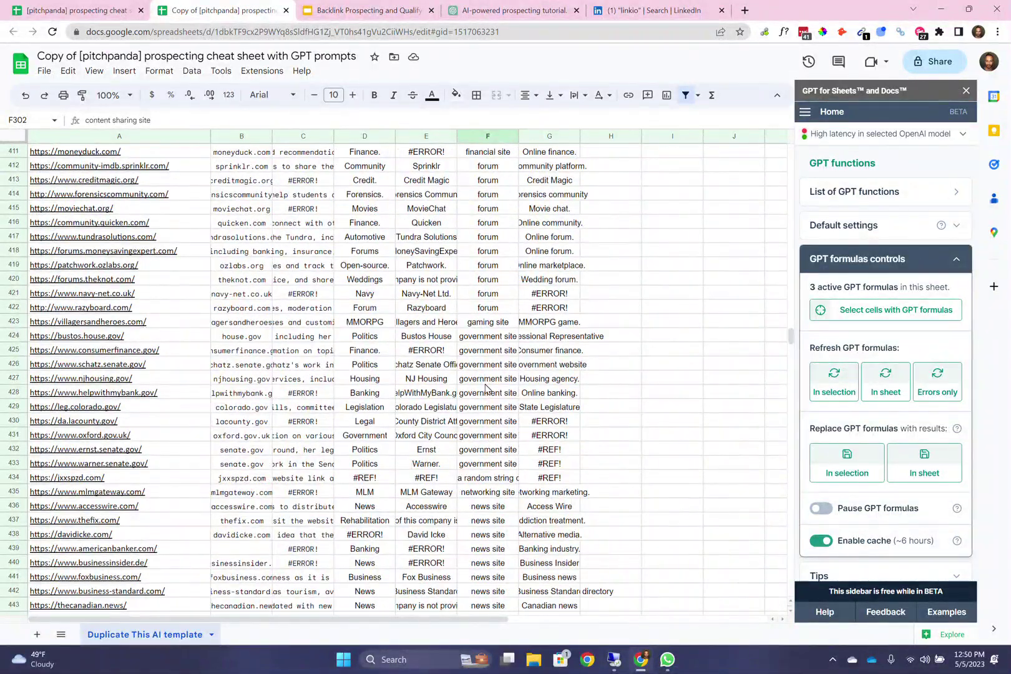
{"action": "scroll", "coordinate": [486, 388], "scroll_direction": "down", "scroll_amount": 2}
{"action": "left_click", "coordinate": [484, 322]}
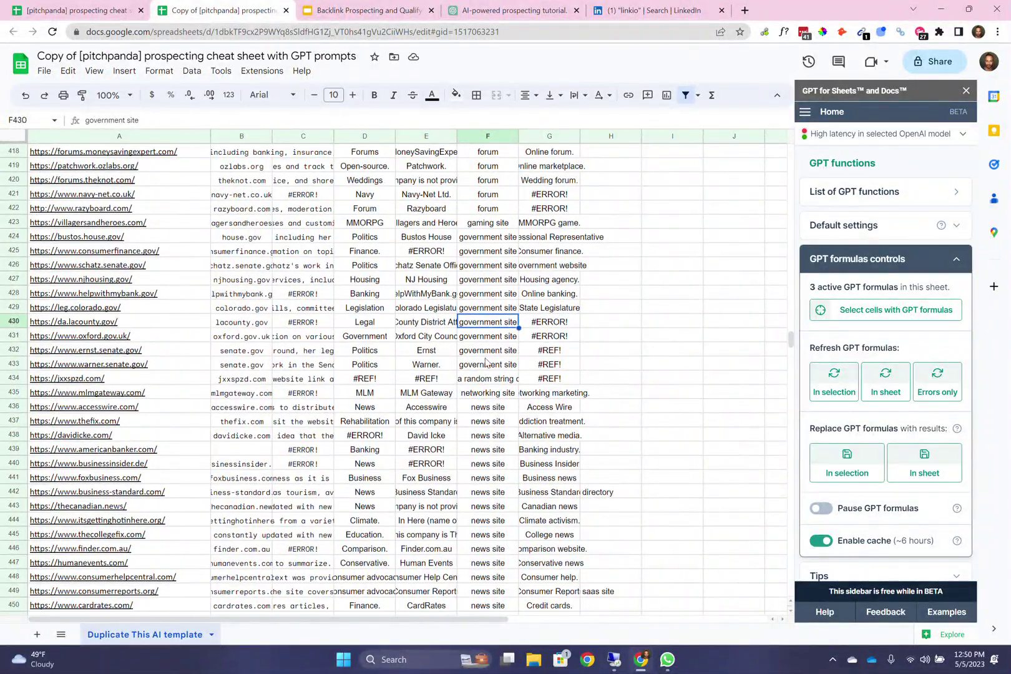
{"action": "scroll", "coordinate": [483, 413], "scroll_direction": "down", "scroll_amount": 20}
{"action": "scroll", "coordinate": [483, 415], "scroll_direction": "down", "scroll_amount": 20}
{"action": "left_click", "coordinate": [484, 415]}
{"action": "scroll", "coordinate": [484, 415], "scroll_direction": "down", "scroll_amount": 3}
{"action": "left_click", "coordinate": [484, 415]}
{"action": "scroll", "coordinate": [482, 424], "scroll_direction": "down", "scroll_amount": 20}
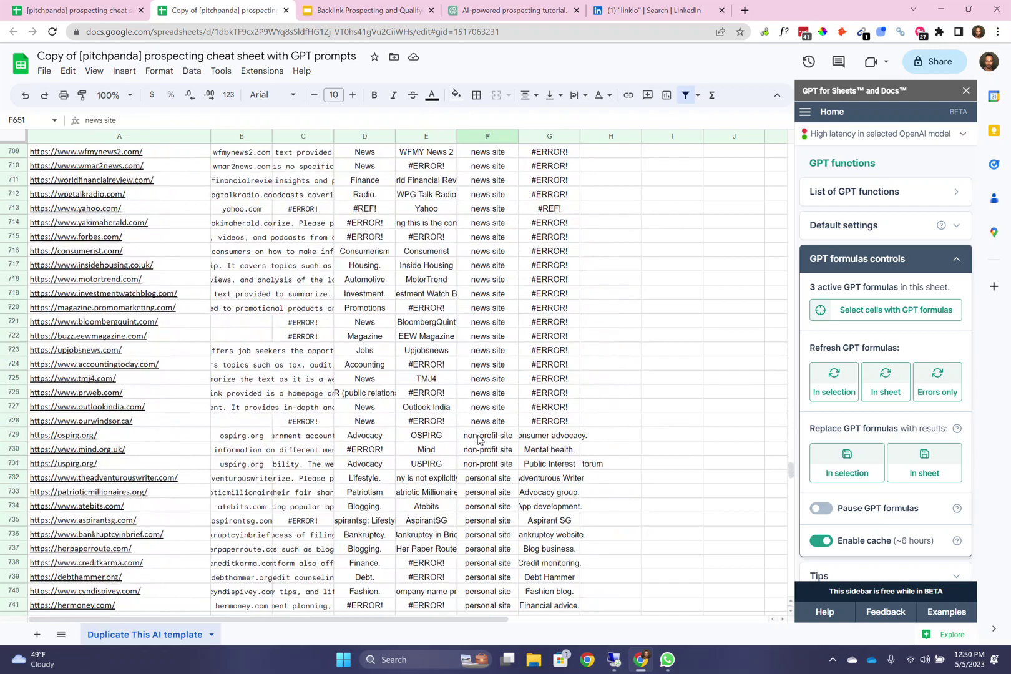
{"action": "scroll", "coordinate": [456, 440], "scroll_direction": "down", "scroll_amount": 6}
{"action": "scroll", "coordinate": [455, 443], "scroll_direction": "up", "scroll_amount": 6}
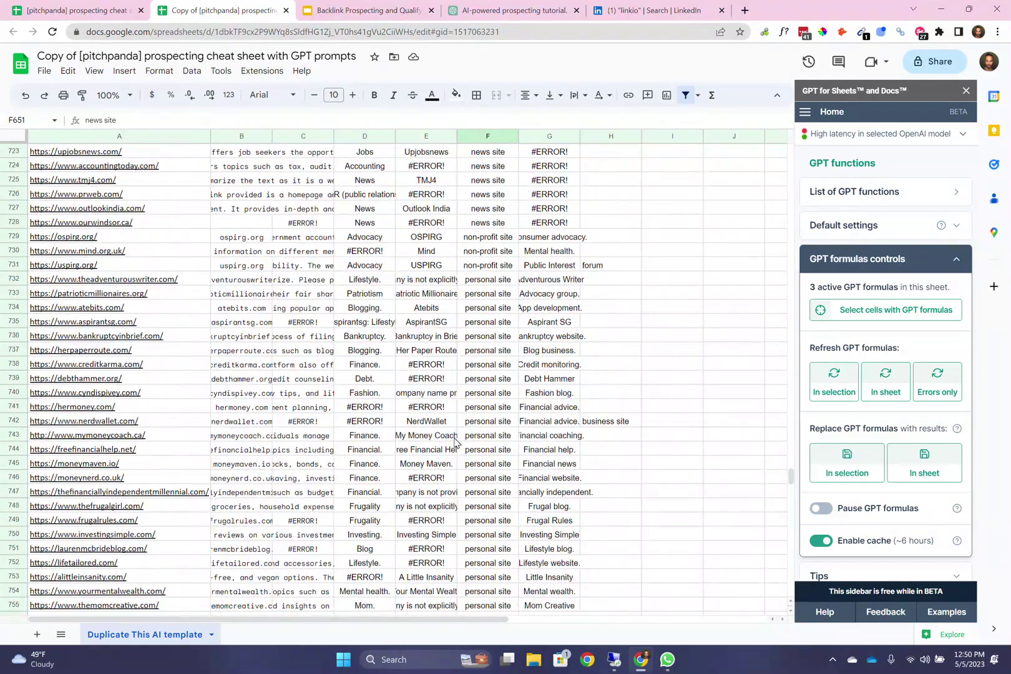
Step: Delete rows 408–728, covering the education site through news and non-personal groups above the non-profit sites
{"action": "left_click_drag", "start_coordinate": [12, 435], "coordinate": [50, 321]}
{"action": "right_click", "coordinate": [363, 385]}
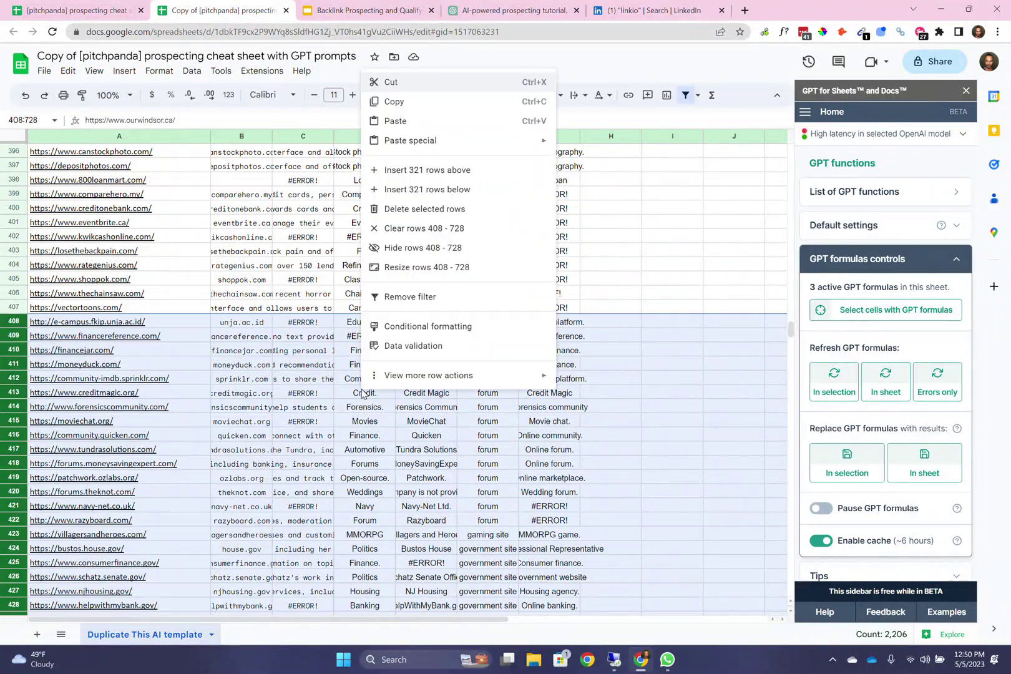
{"action": "left_click", "coordinate": [423, 208]}
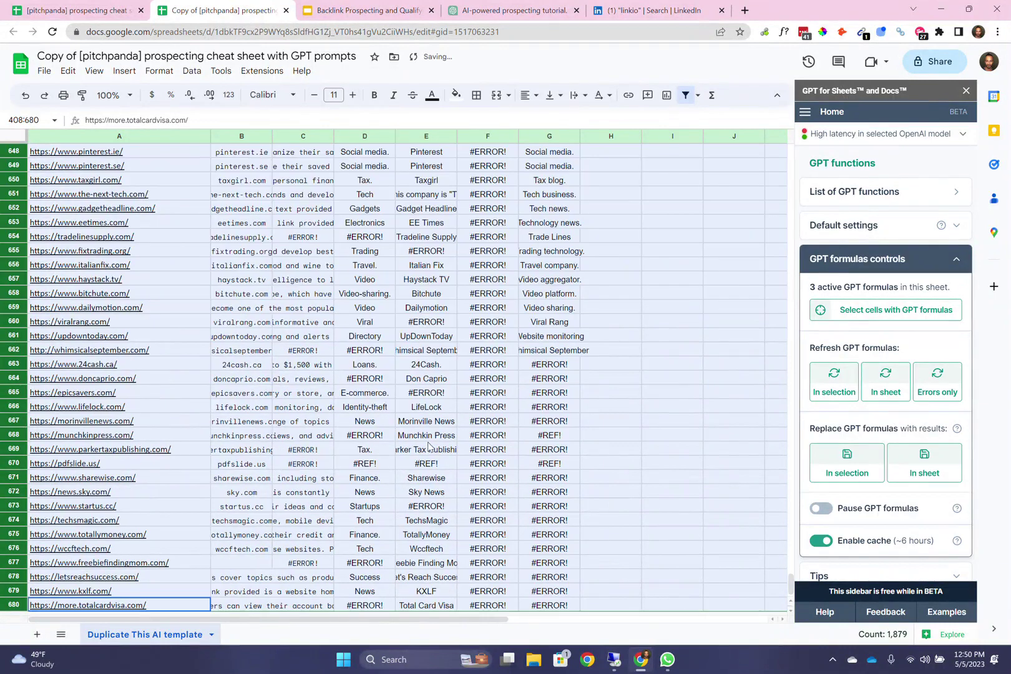
Step: Delete rows 249–337, covering the charity, content sharing, coupon, deal and directory sites between business and ecommerce sites
{"action": "scroll", "coordinate": [429, 446], "scroll_direction": "up", "scroll_amount": 20}
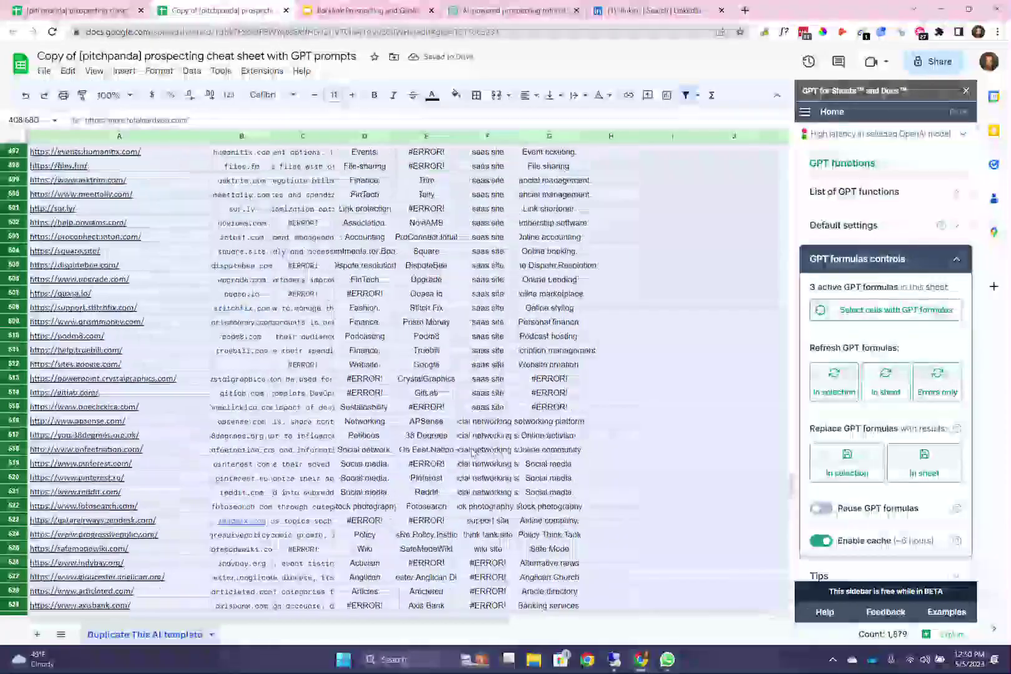
{"action": "scroll", "coordinate": [471, 454], "scroll_direction": "up", "scroll_amount": 16}
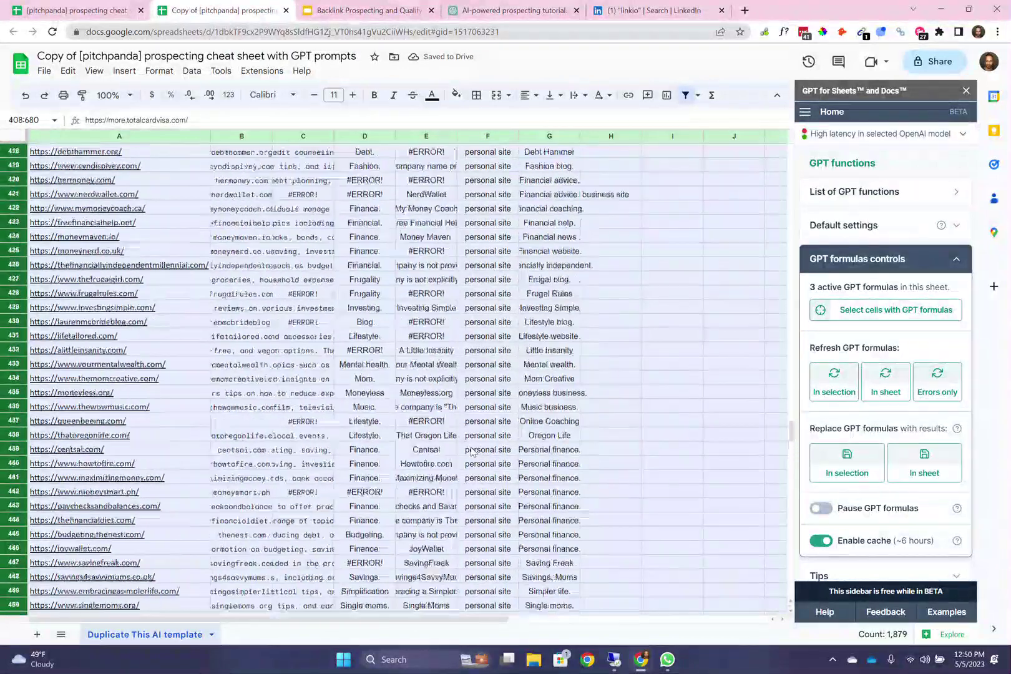
{"action": "scroll", "coordinate": [472, 453], "scroll_direction": "up", "scroll_amount": 14}
{"action": "left_click", "coordinate": [475, 446]}
{"action": "scroll", "coordinate": [481, 441], "scroll_direction": "up", "scroll_amount": 8}
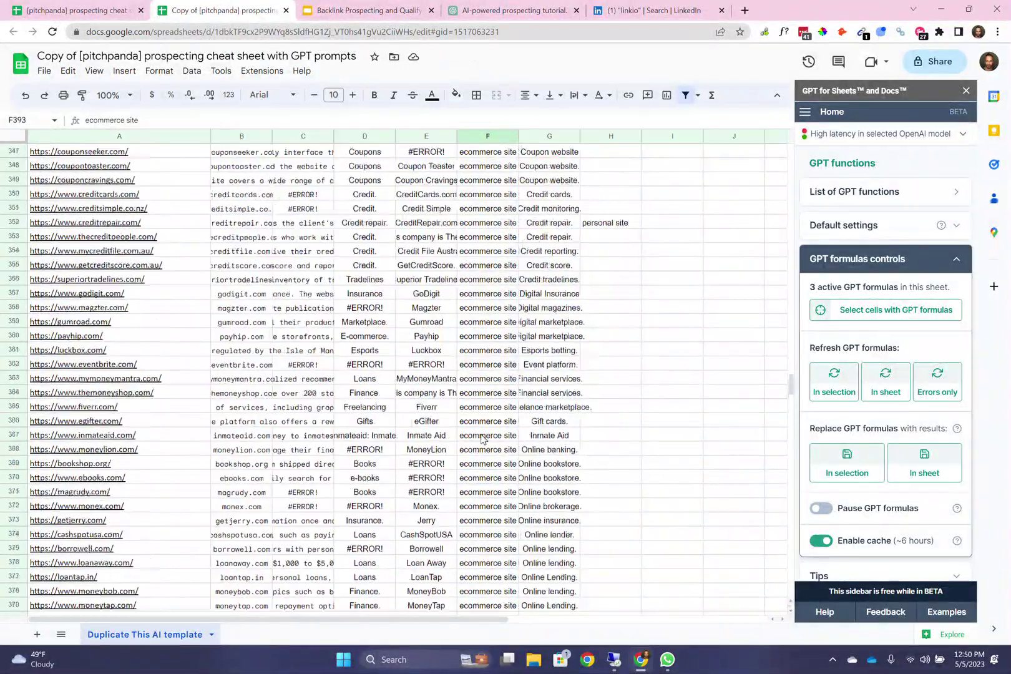
{"action": "scroll", "coordinate": [481, 439], "scroll_direction": "up", "scroll_amount": 7}
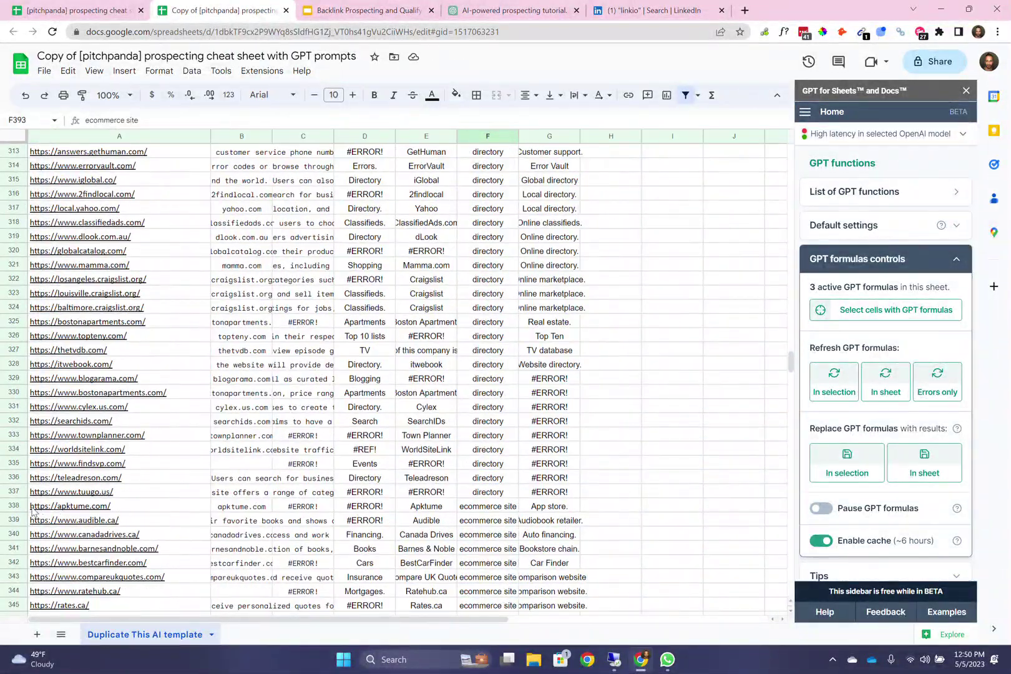
{"action": "left_click_drag", "start_coordinate": [14, 491], "coordinate": [13, 147]}
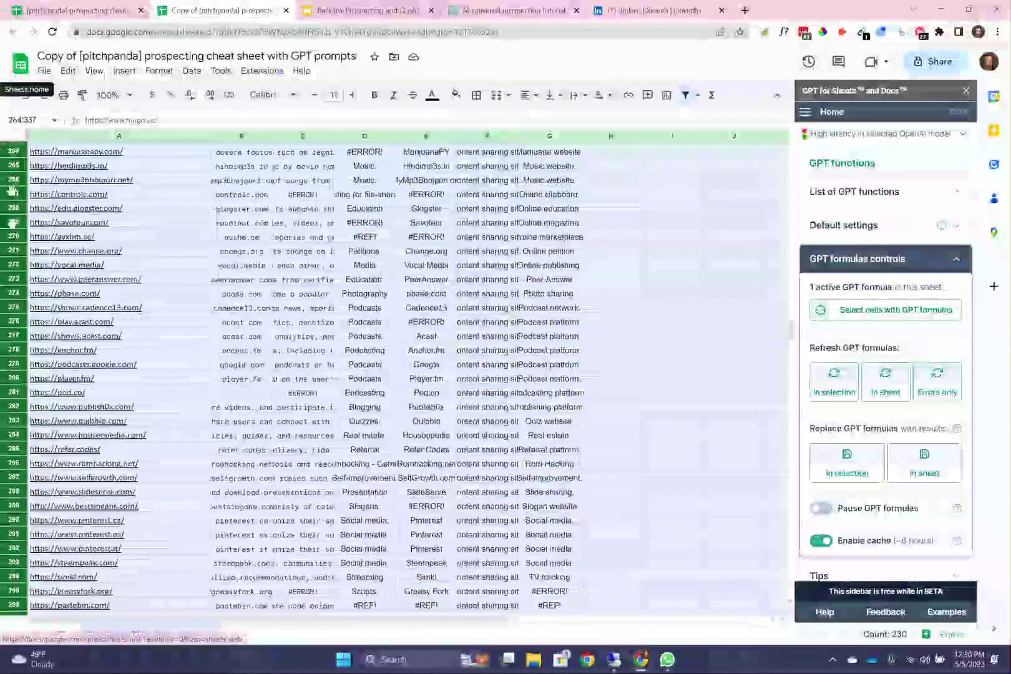
{"action": "left_click_drag", "start_coordinate": [12, 189], "coordinate": [14, 336]}
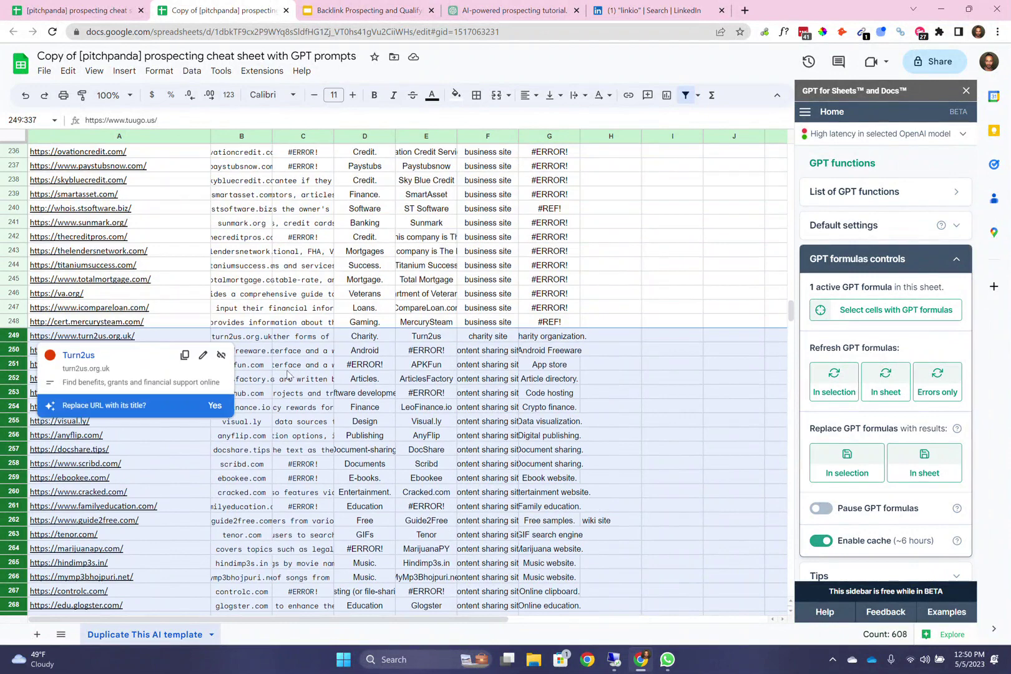
{"action": "right_click", "coordinate": [293, 374]}
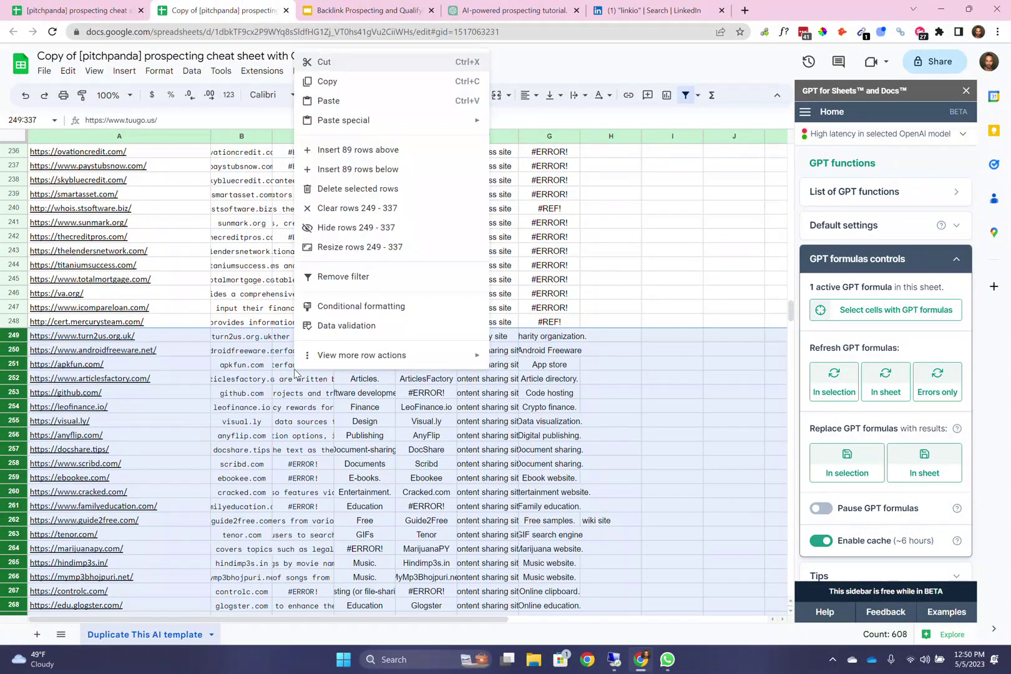
{"action": "left_click", "coordinate": [388, 190]}
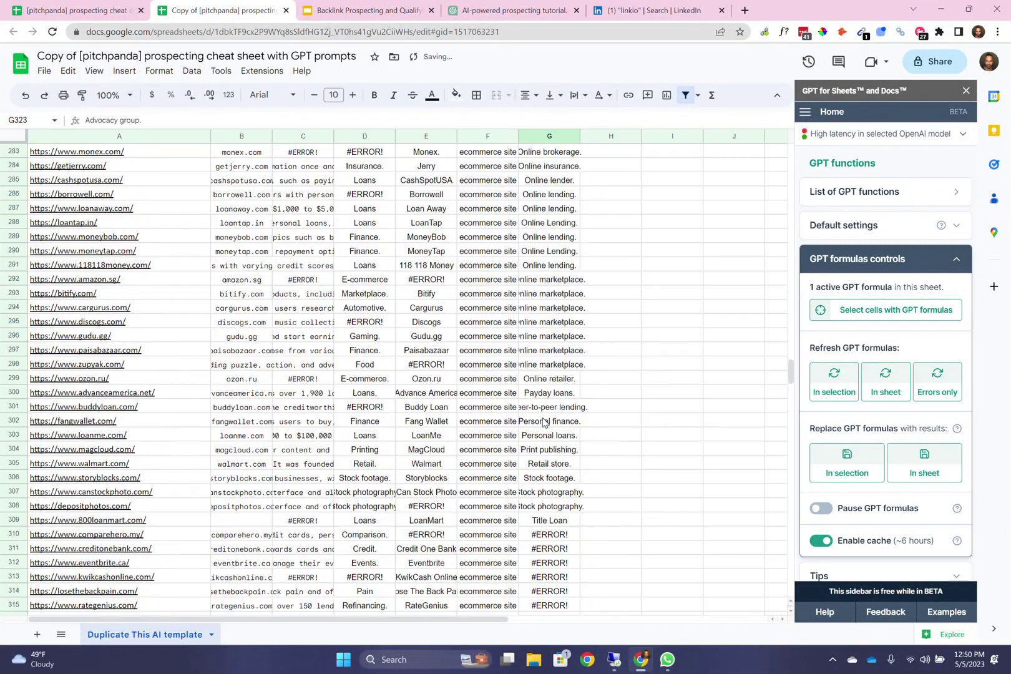
Step: Examine the remaining agency, blog, business and ecommerce site rows from the top of the list down to the first ecommerce entries
{"action": "scroll", "coordinate": [545, 424], "scroll_direction": "up", "scroll_amount": 10}
{"action": "scroll", "coordinate": [545, 426], "scroll_direction": "up", "scroll_amount": 20}
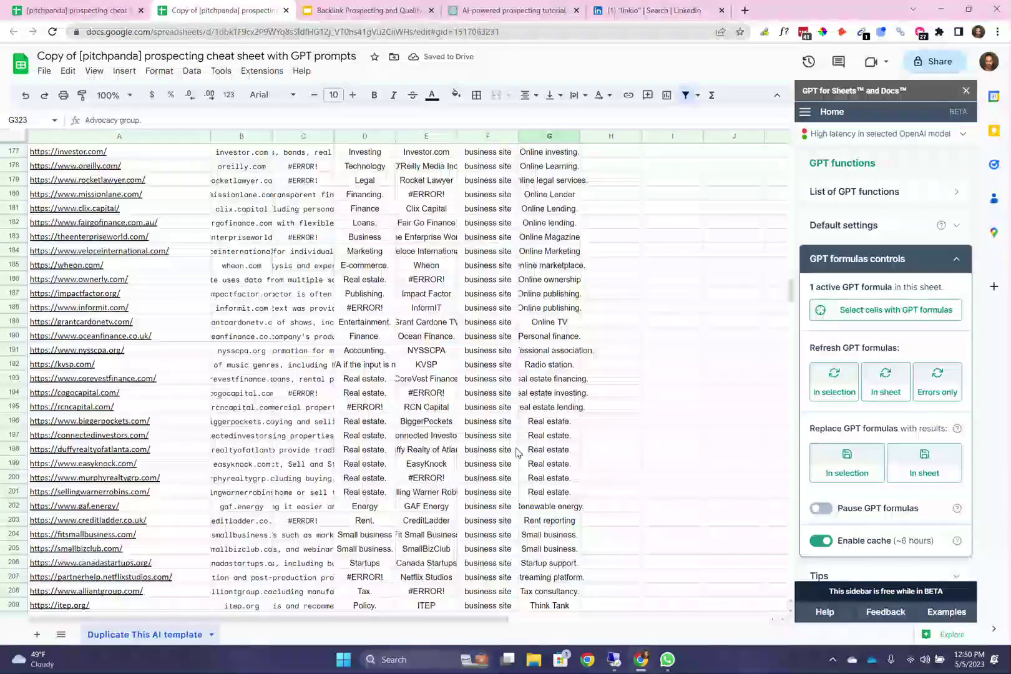
{"action": "scroll", "coordinate": [529, 453], "scroll_direction": "up", "scroll_amount": 20}
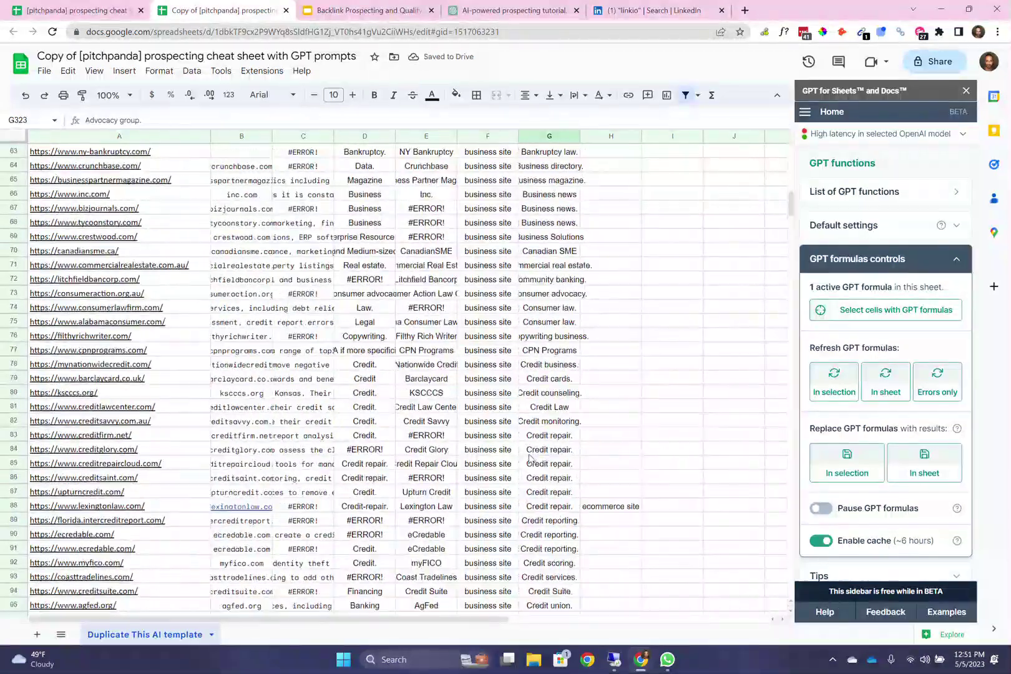
{"action": "scroll", "coordinate": [530, 448], "scroll_direction": "up", "scroll_amount": 2}
{"action": "scroll", "coordinate": [529, 445], "scroll_direction": "up", "scroll_amount": 1}
{"action": "scroll", "coordinate": [531, 452], "scroll_direction": "down", "scroll_amount": 1}
{"action": "scroll", "coordinate": [426, 545], "scroll_direction": "up", "scroll_amount": 6}
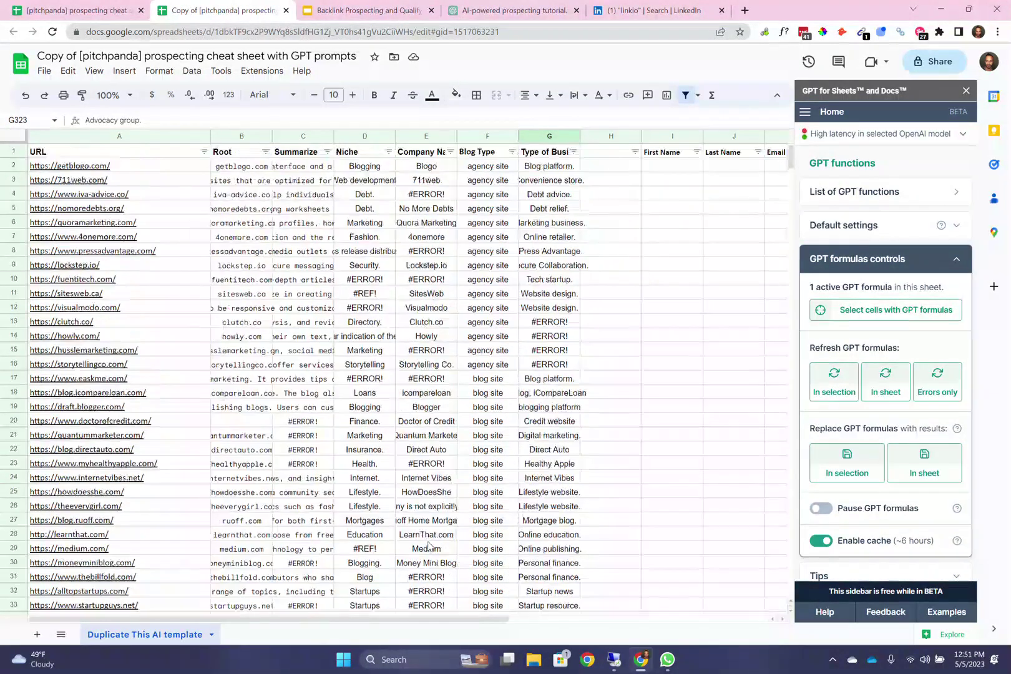
{"action": "scroll", "coordinate": [445, 516], "scroll_direction": "down", "scroll_amount": 20}
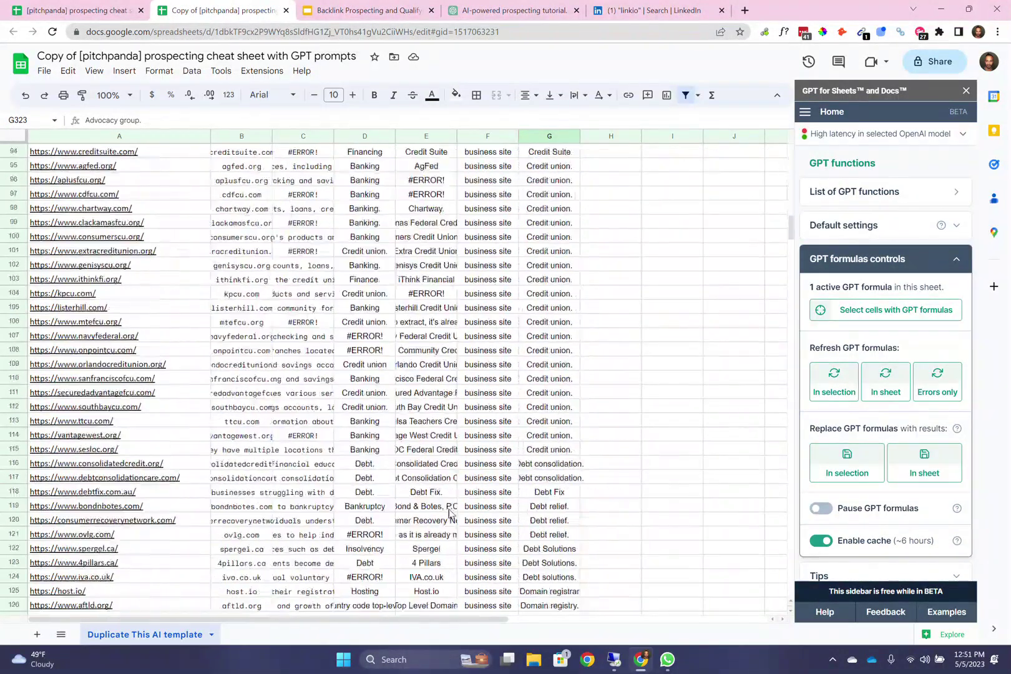
{"action": "scroll", "coordinate": [455, 514], "scroll_direction": "down", "scroll_amount": 12}
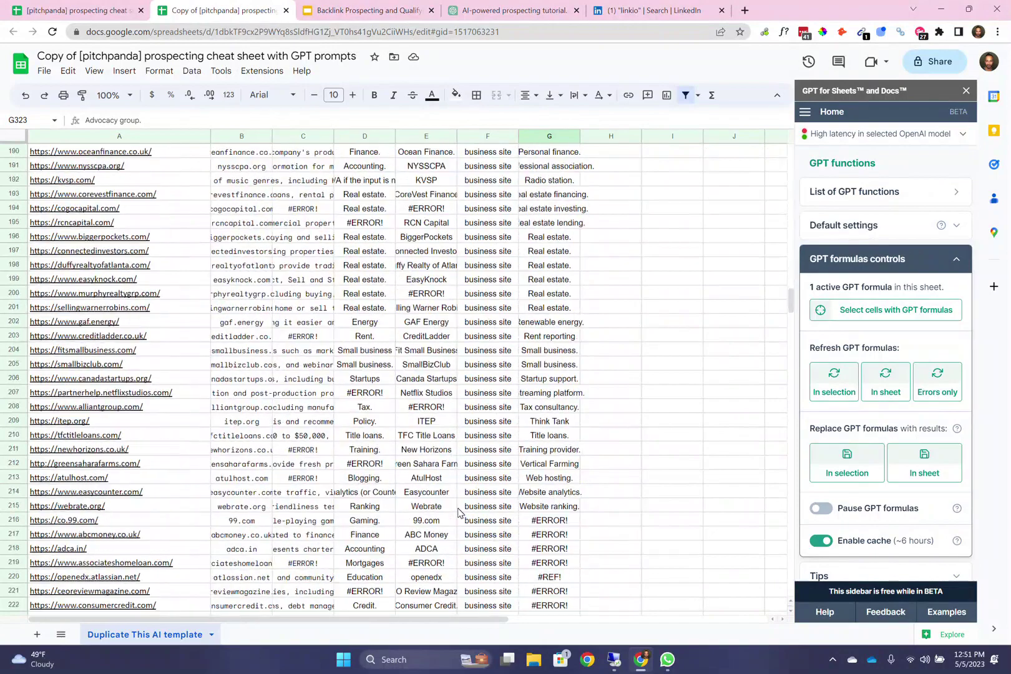
{"action": "scroll", "coordinate": [460, 512], "scroll_direction": "down", "scroll_amount": 14}
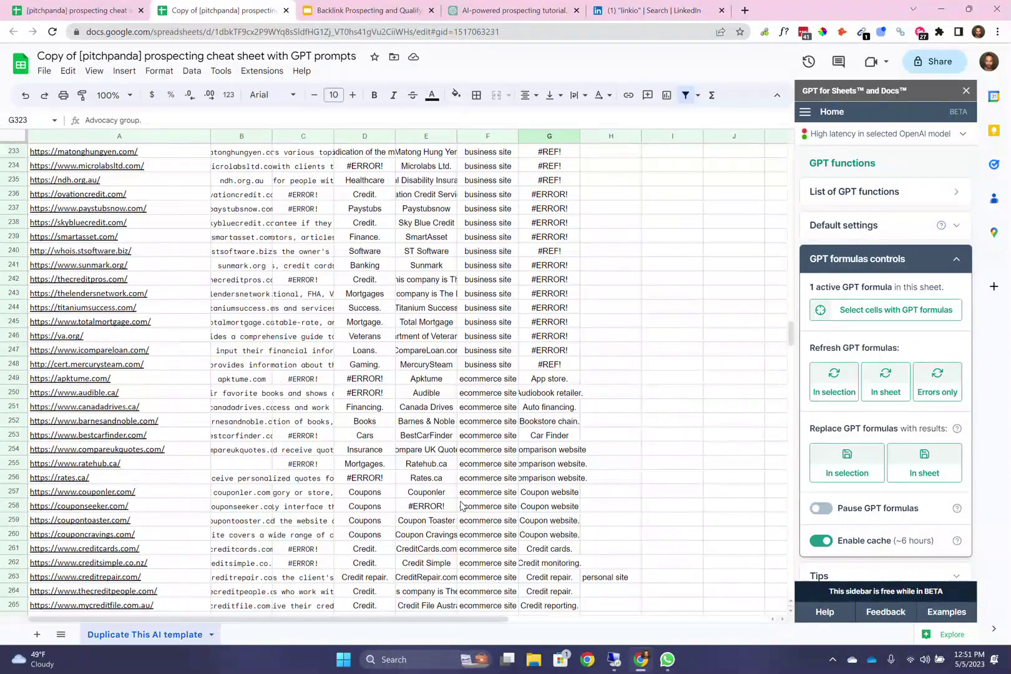
{"action": "scroll", "coordinate": [460, 505], "scroll_direction": "down", "scroll_amount": 4}
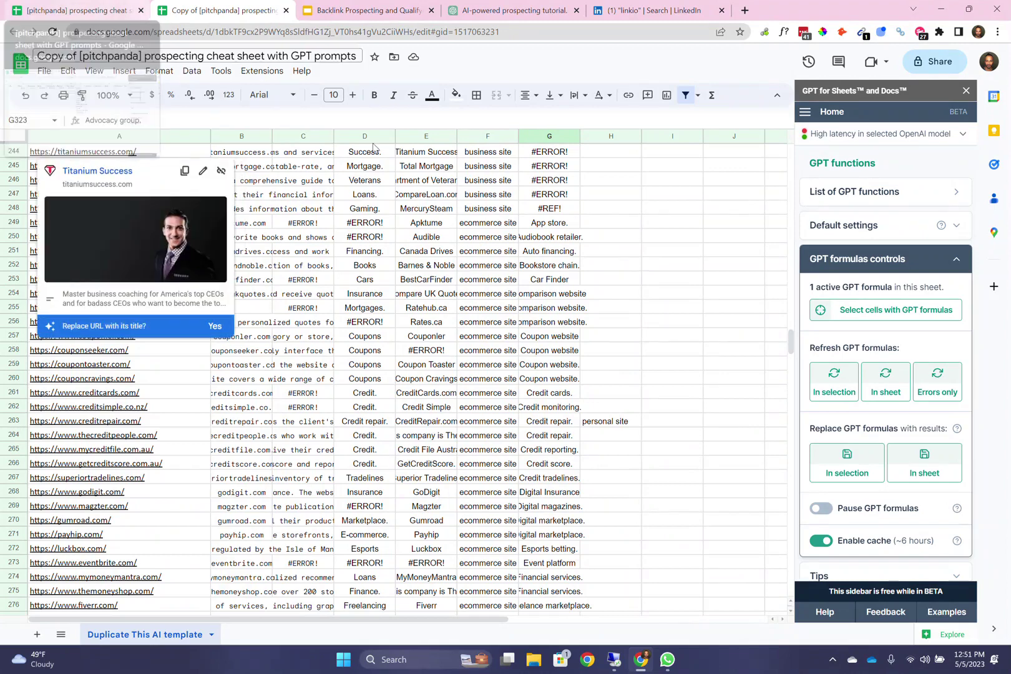
Step: Inspect the Type of Business entries for the coupon and credit websites in the ecommerce rows, G257 to G262
{"action": "left_click", "coordinate": [385, 292]}
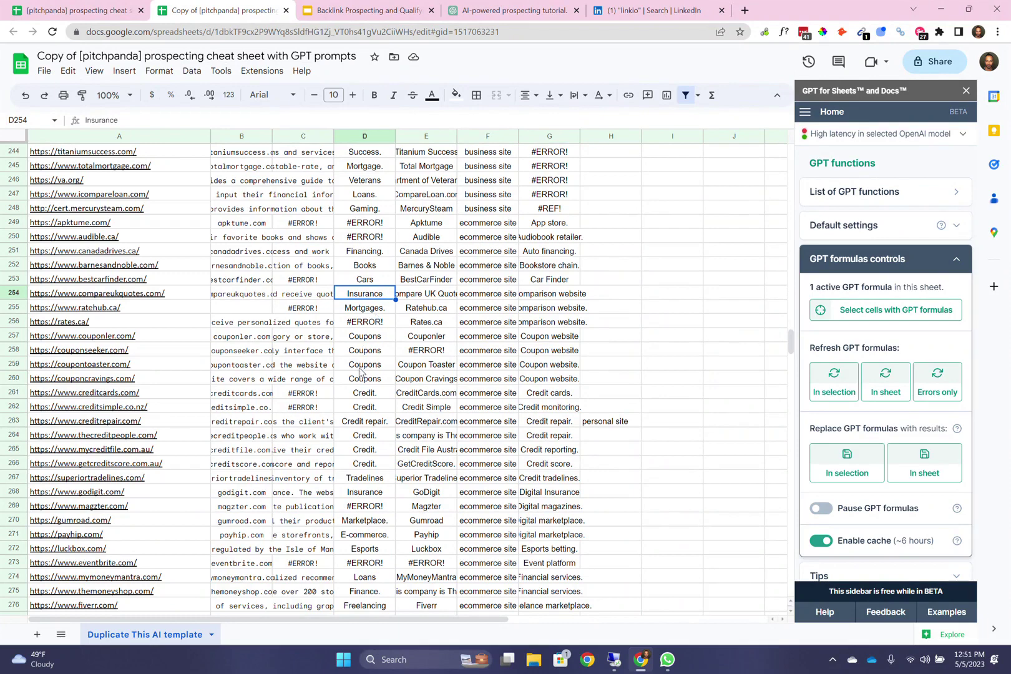
{"action": "left_click", "coordinate": [555, 382]}
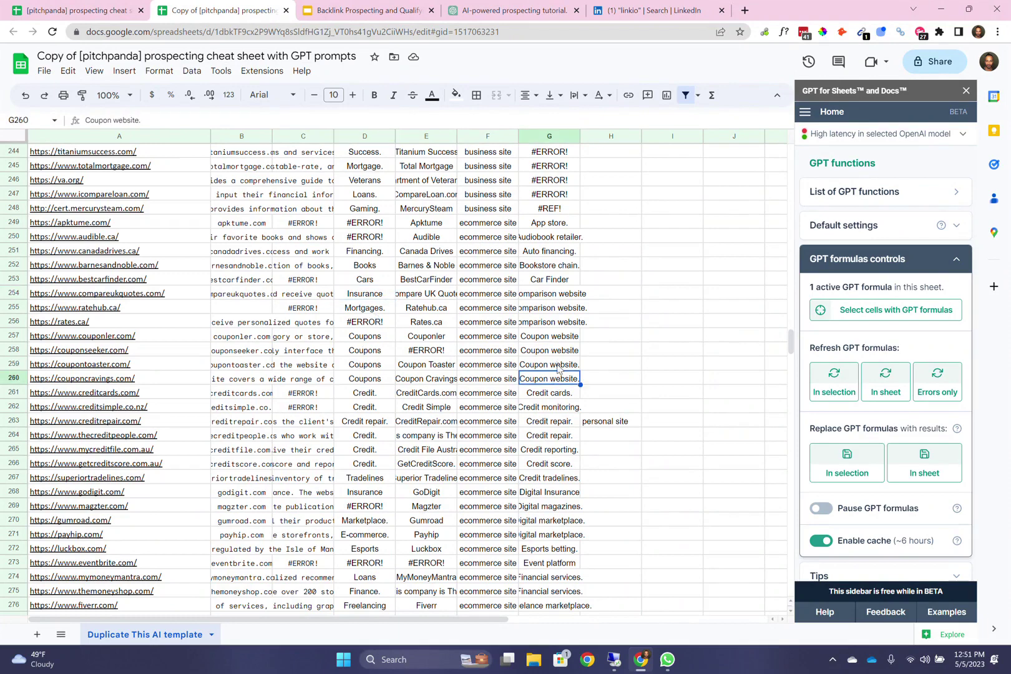
{"action": "left_click_drag", "start_coordinate": [552, 339], "coordinate": [562, 409]}
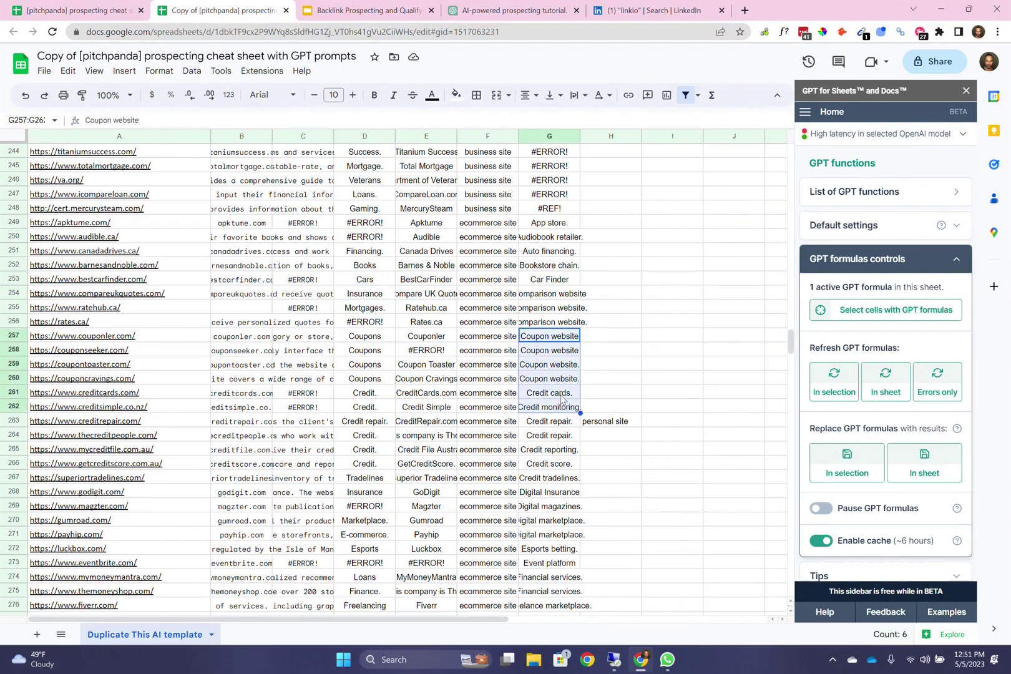
Step: Sort the sheet from A to Z by the Type of Business column
{"action": "scroll", "coordinate": [562, 404], "scroll_direction": "up", "scroll_amount": 20}
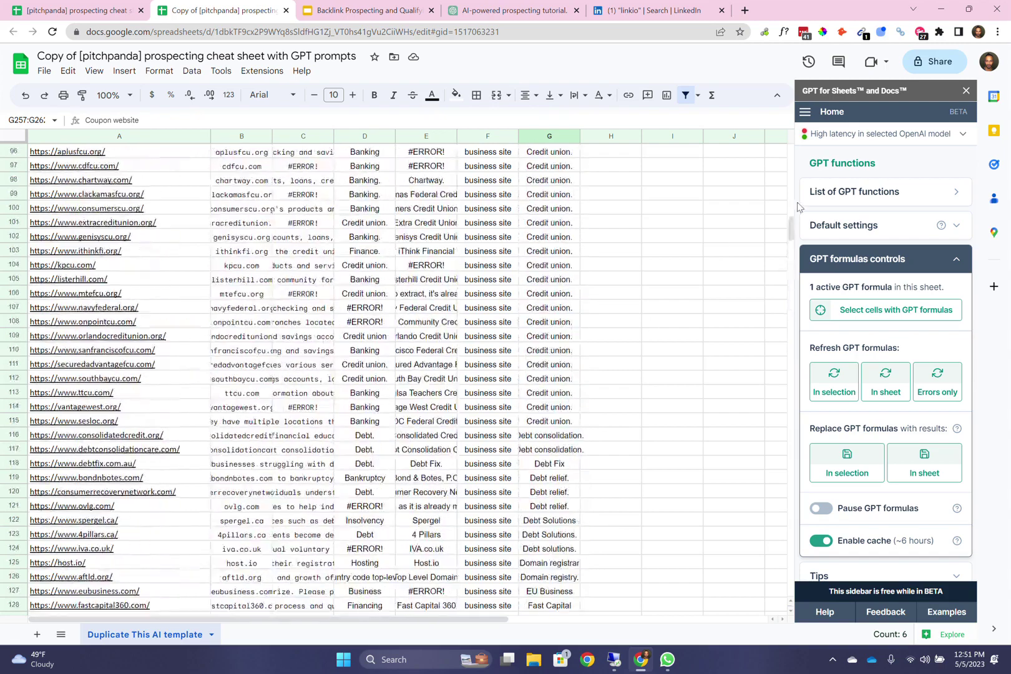
{"action": "left_click_drag", "start_coordinate": [791, 236], "coordinate": [787, 134]}
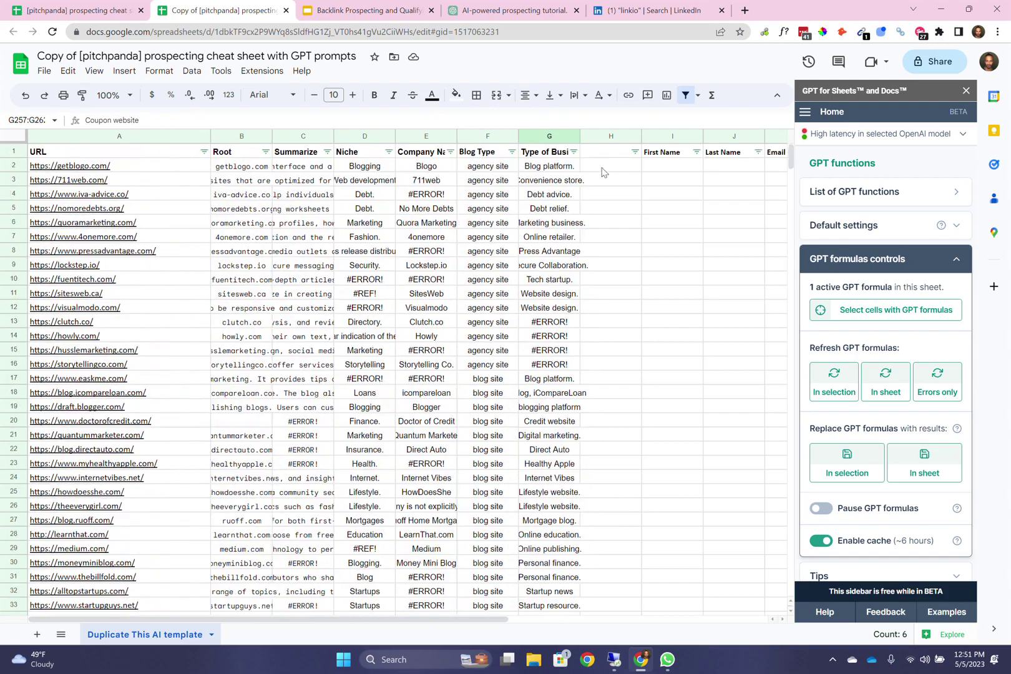
{"action": "left_click", "coordinate": [574, 151]}
{"action": "left_click", "coordinate": [436, 170]}
{"action": "left_click", "coordinate": [540, 226]}
Step: Locate the sites whose Type of Business is credit union and delete their rows, 107–132
{"action": "scroll", "coordinate": [562, 275], "scroll_direction": "down", "scroll_amount": 5}
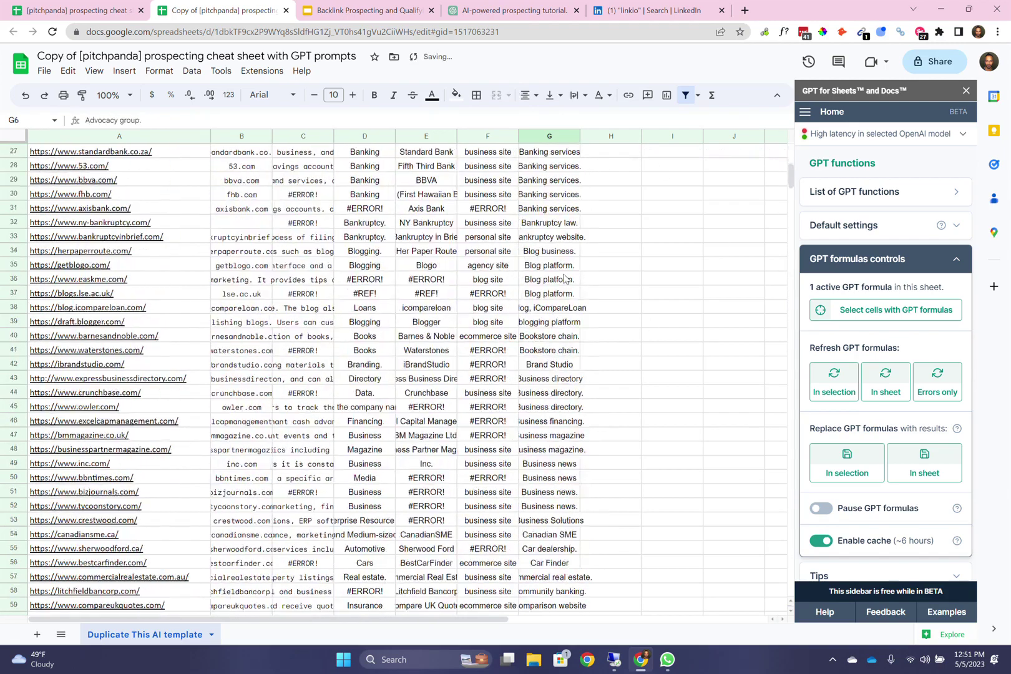
{"action": "scroll", "coordinate": [560, 336], "scroll_direction": "down", "scroll_amount": 11}
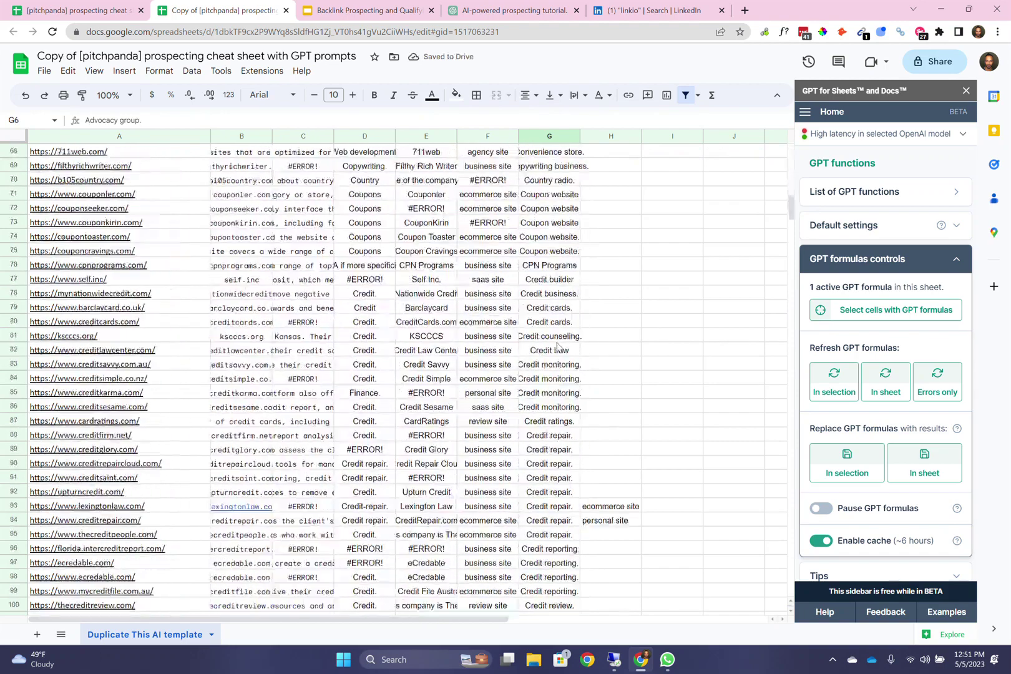
{"action": "scroll", "coordinate": [558, 350], "scroll_direction": "down", "scroll_amount": 4}
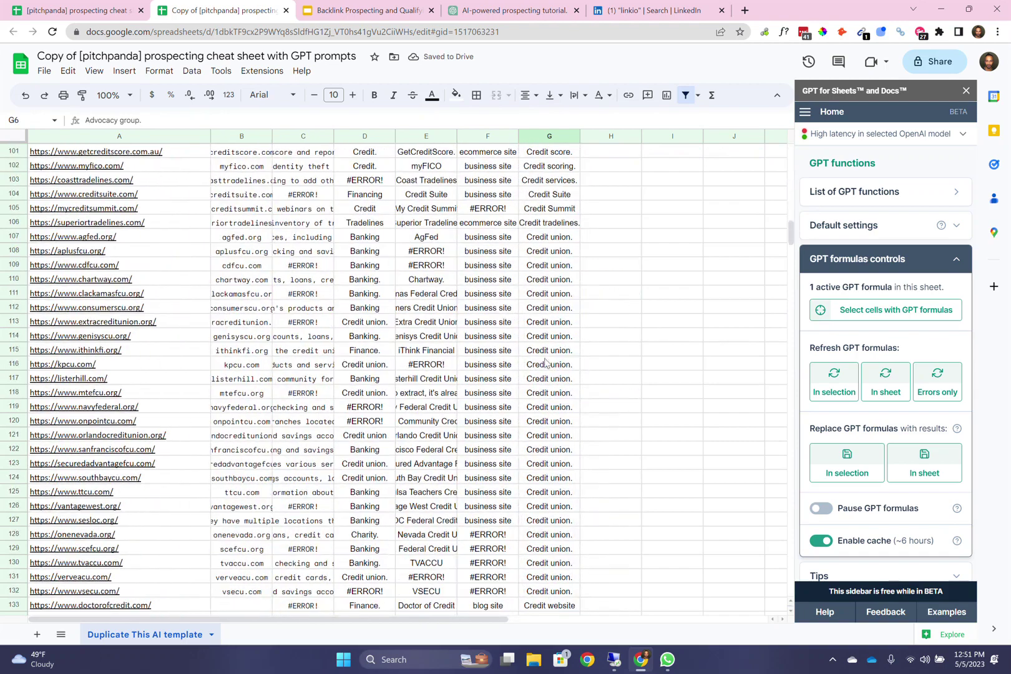
{"action": "left_click_drag", "start_coordinate": [550, 350], "coordinate": [551, 466]}
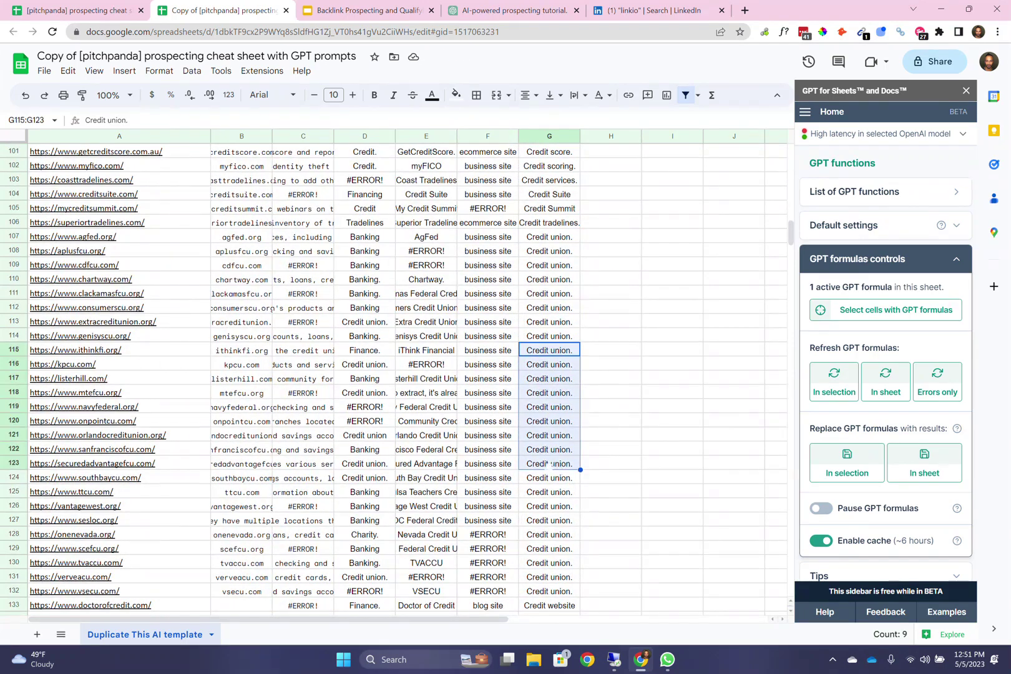
{"action": "left_click", "coordinate": [532, 504]}
{"action": "scroll", "coordinate": [534, 506], "scroll_direction": "down", "scroll_amount": 2}
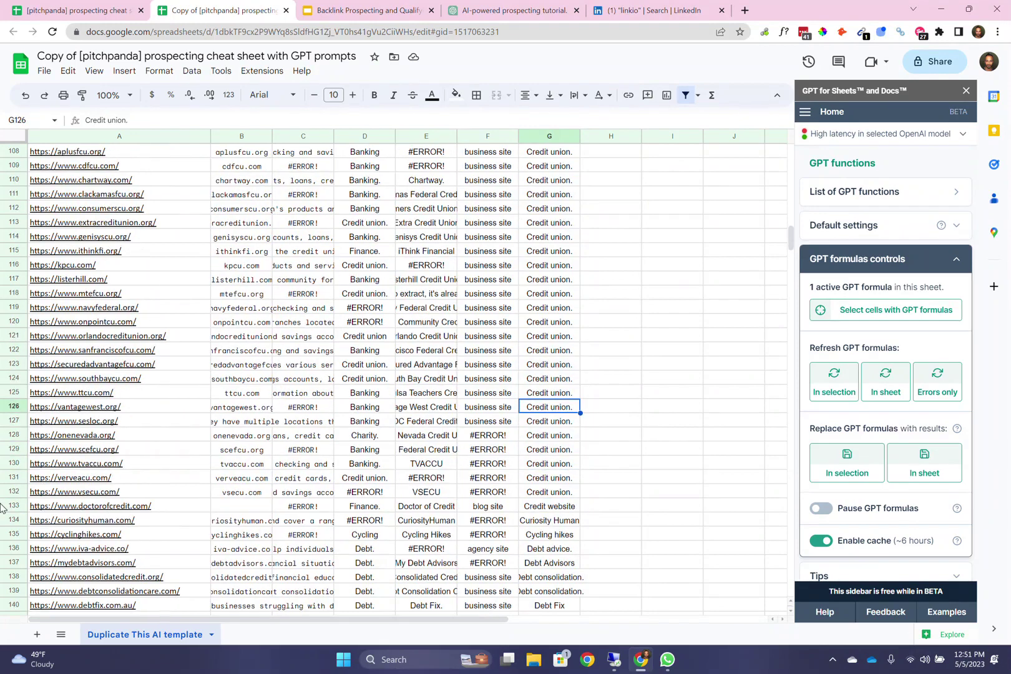
{"action": "left_click_drag", "start_coordinate": [9, 493], "coordinate": [9, 350]}
{"action": "scroll", "coordinate": [10, 437], "scroll_direction": "up", "scroll_amount": 4}
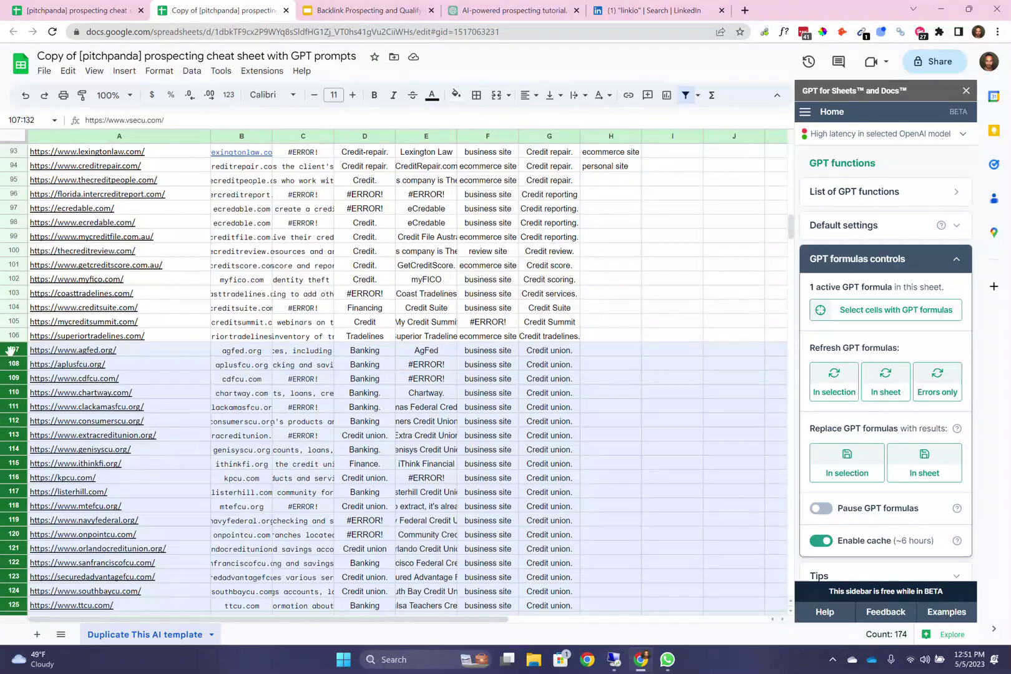
{"action": "right_click", "coordinate": [298, 394]}
{"action": "left_click", "coordinate": [322, 208]}
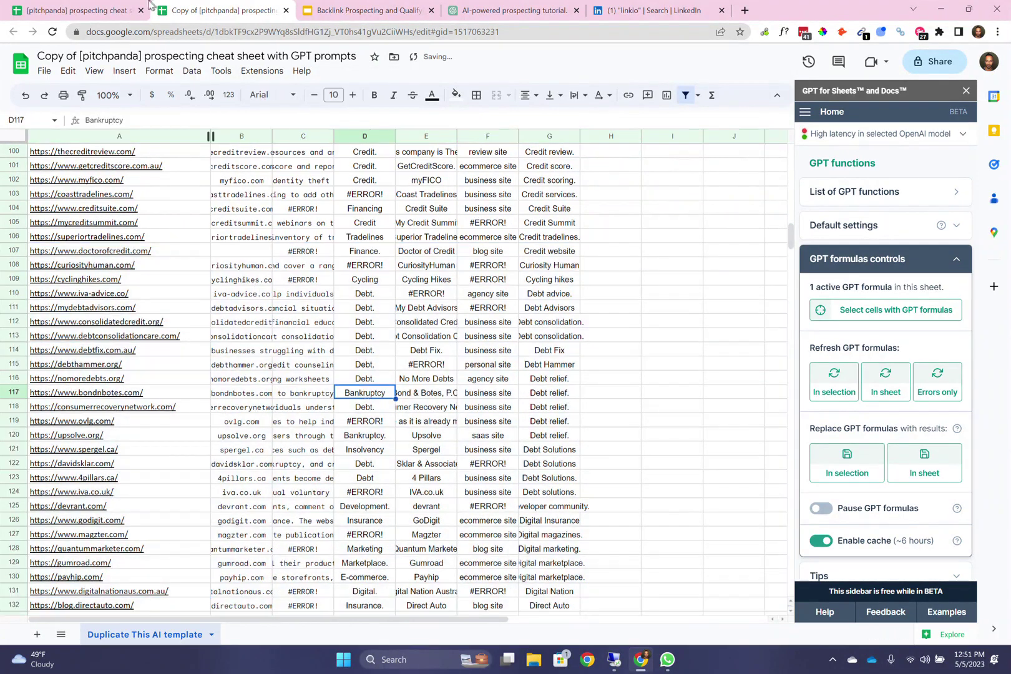
Step: Switch to the Google Slides deck and go through the Benefits of AI-Powered Prospecting, Wrapping Up and Contact Me slides
{"action": "left_click", "coordinate": [368, 11]}
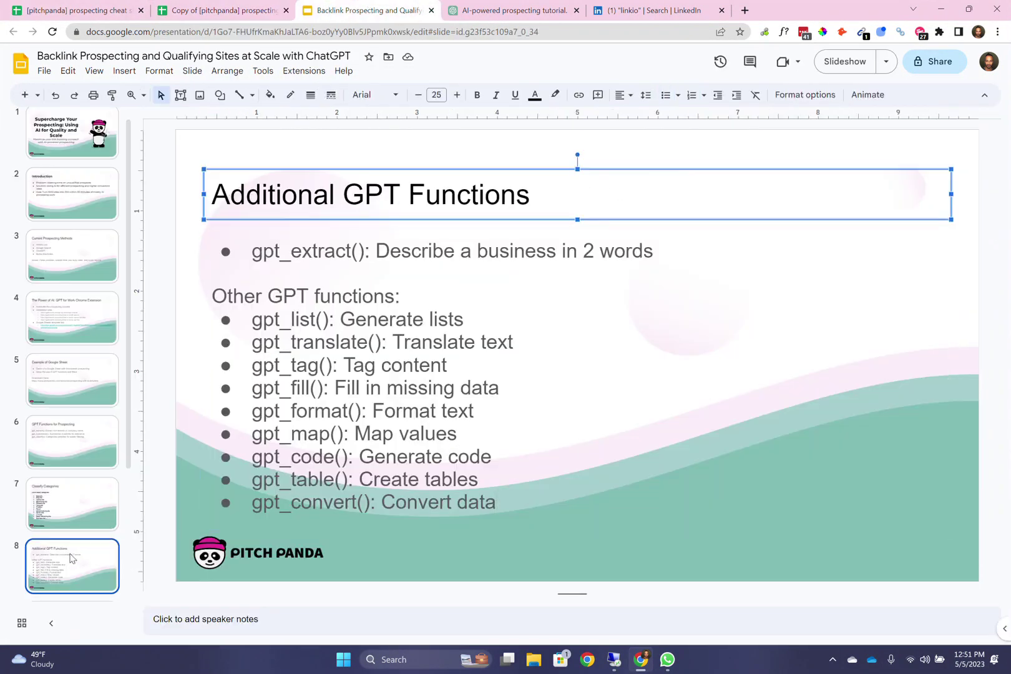
{"action": "scroll", "coordinate": [77, 556], "scroll_direction": "down", "scroll_amount": 3}
{"action": "left_click", "coordinate": [79, 503]}
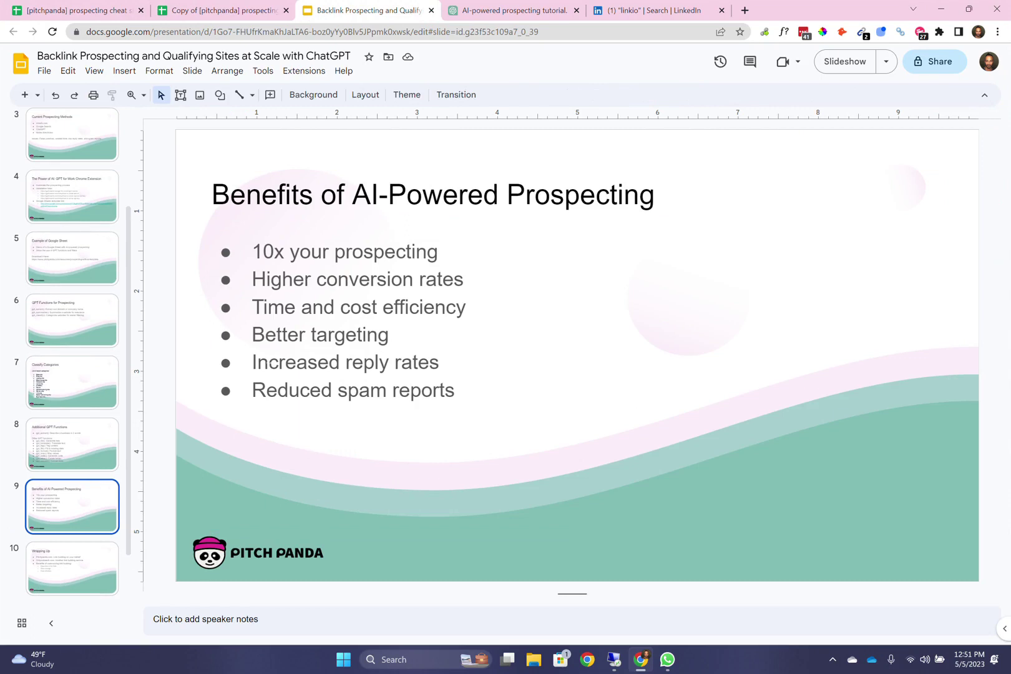
{"action": "scroll", "coordinate": [88, 493], "scroll_direction": "down", "scroll_amount": 1}
{"action": "left_click", "coordinate": [87, 494]}
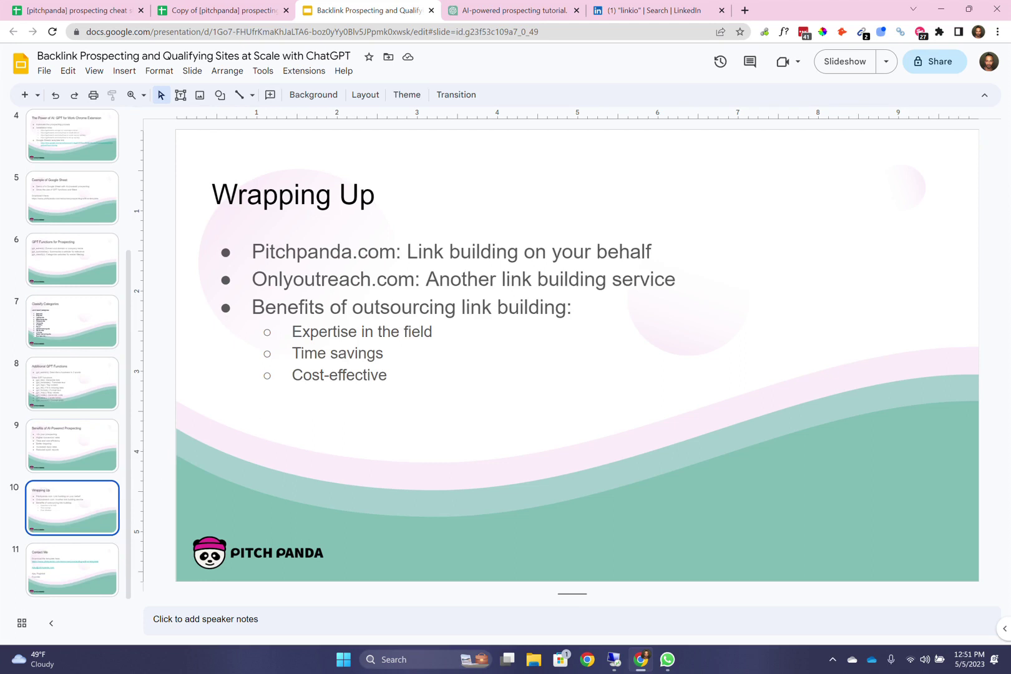
{"action": "left_click", "coordinate": [87, 554]}
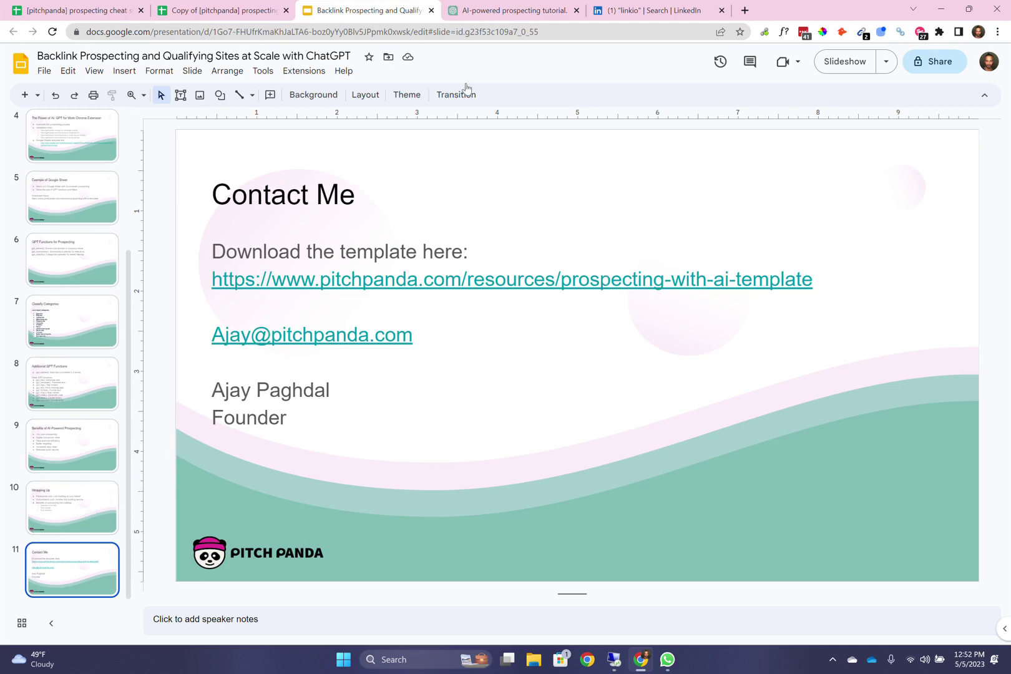
Step: Go back to the Wrapping Up slide to review its Pitchpanda.com link building bullet, and return to the Contact Me slide
{"action": "left_click", "coordinate": [67, 507]}
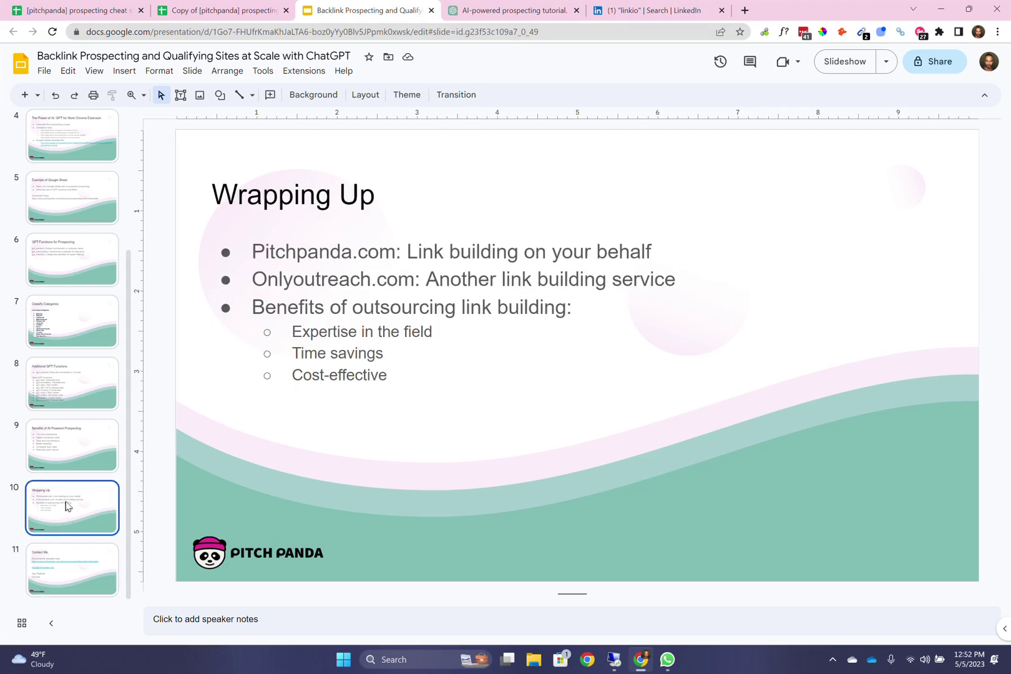
{"action": "left_click_drag", "start_coordinate": [253, 251], "coordinate": [381, 253]}
{"action": "left_click", "coordinate": [402, 253]}
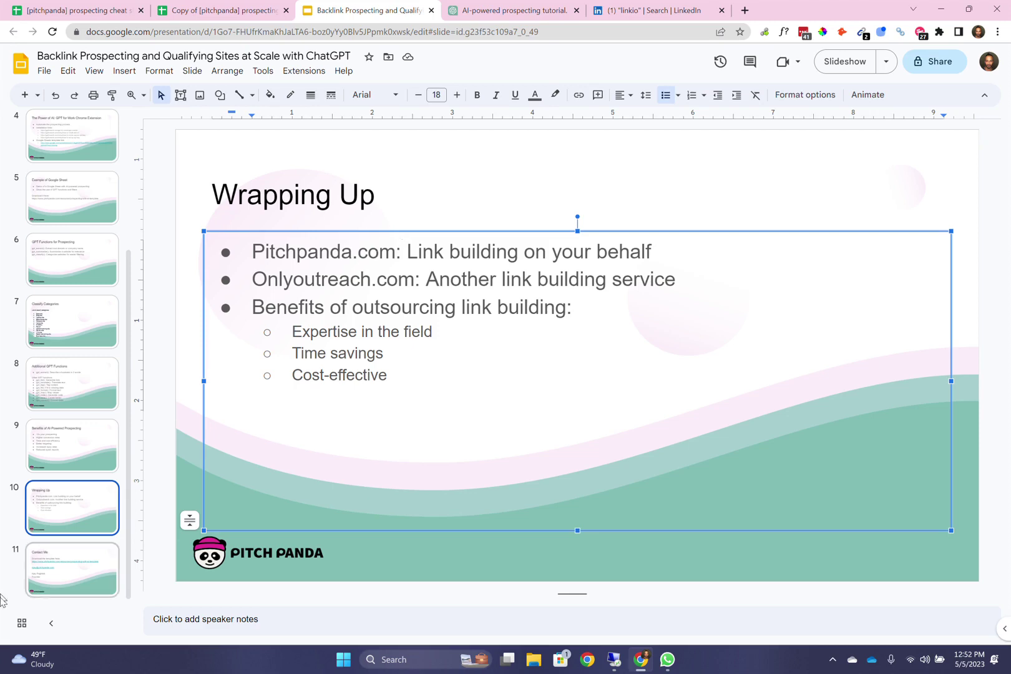
{"action": "left_click", "coordinate": [74, 578]}
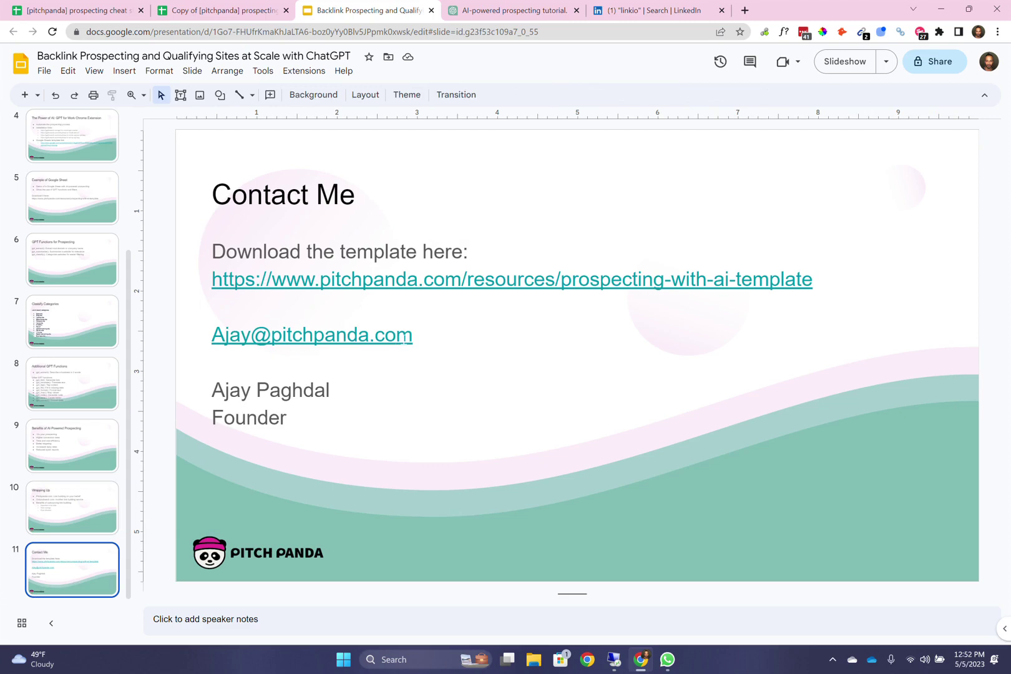